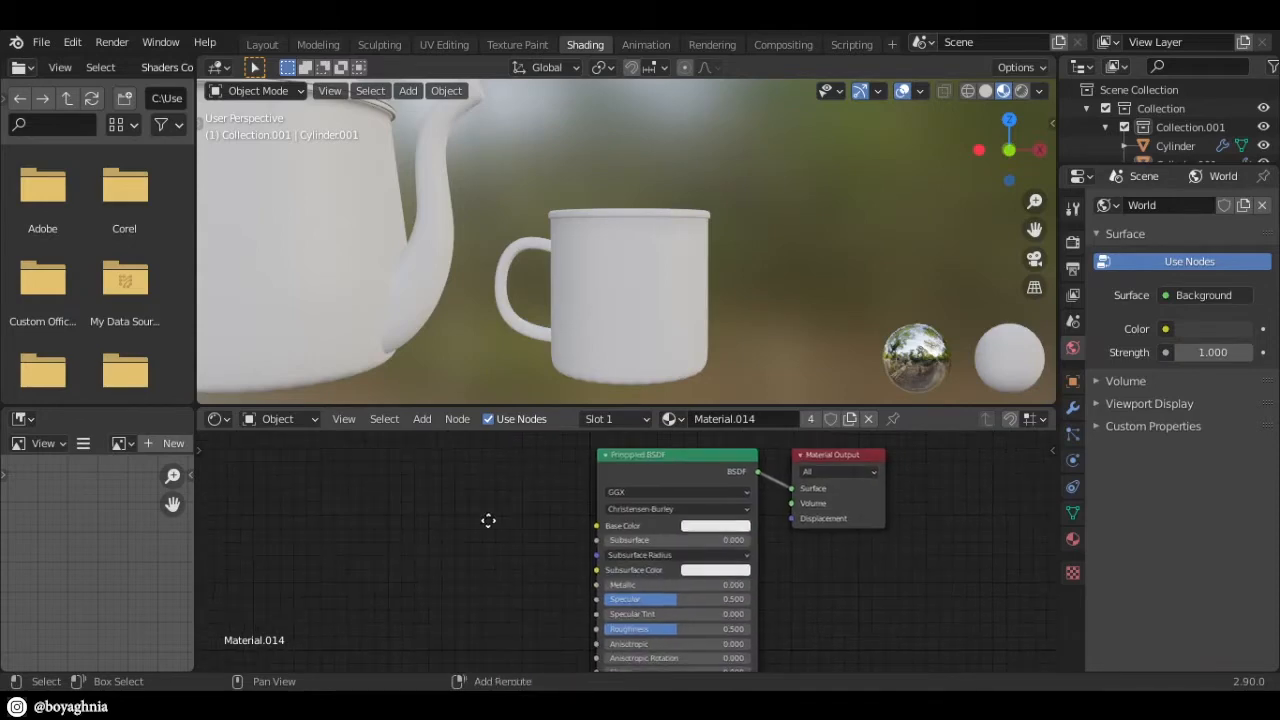
- Add a Magic Texture node to the mug's material, placed well before the Principled BSDF
key("shift+a")
mouse_move(420, 518)
left_click(331, 471)
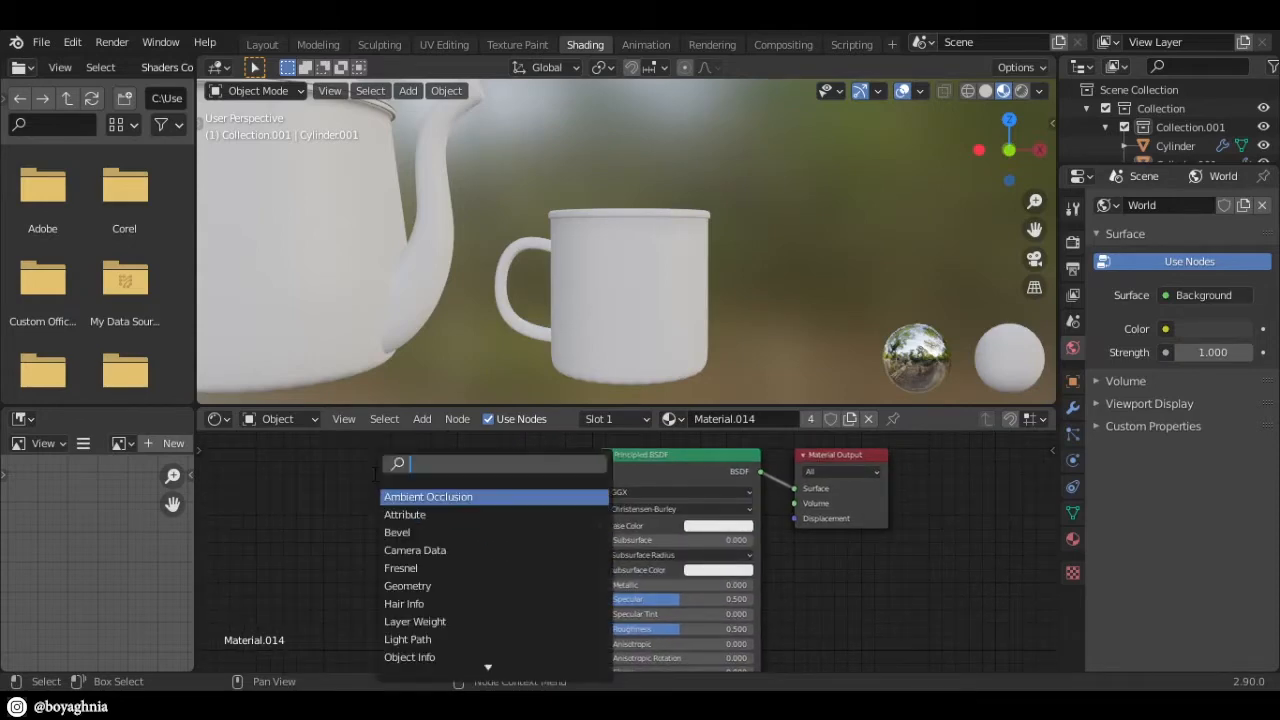
type("magic")
key("Return")
left_click(348, 501)
scroll(504, 505, "down", 3)
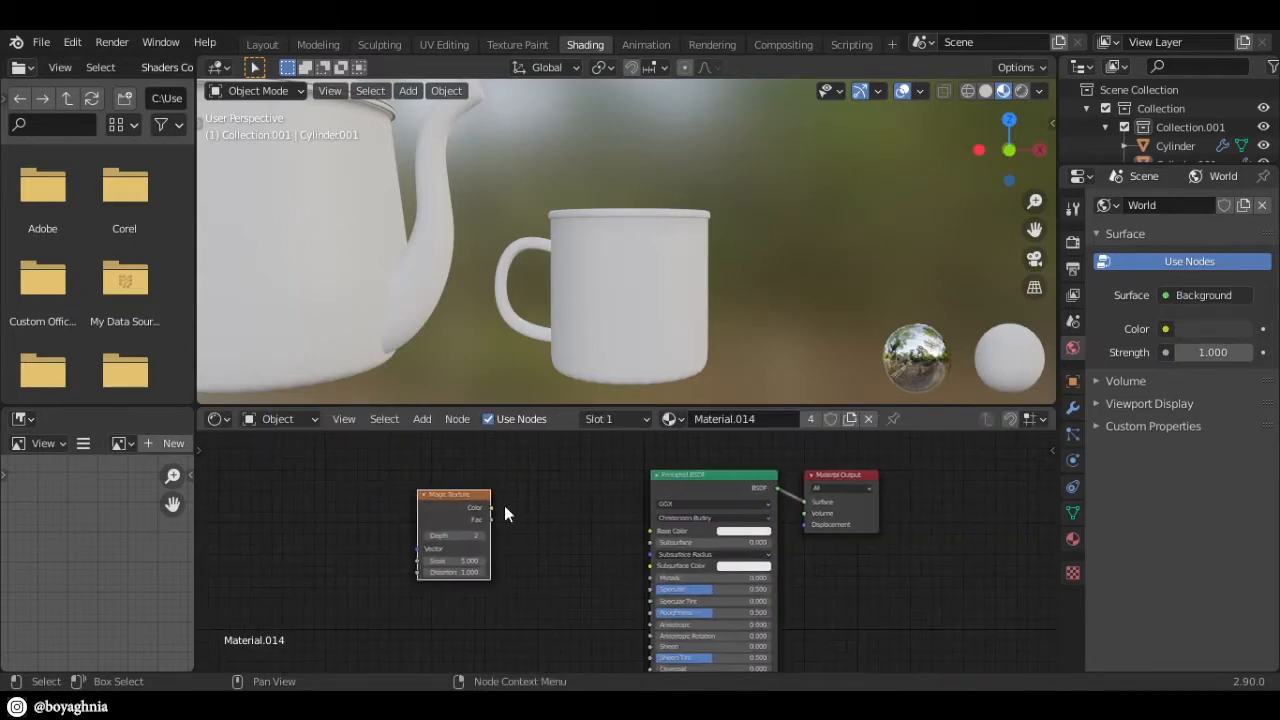
mouse_move(468, 497)
left_mouse_down()
mouse_move(511, 485)
mouse_move(447, 489)
left_mouse_up()
- Add a Noise Texture feeding its Color into the Magic Texture's Vector, and link the Magic Texture's Color to the Base Color
key("shift+a")
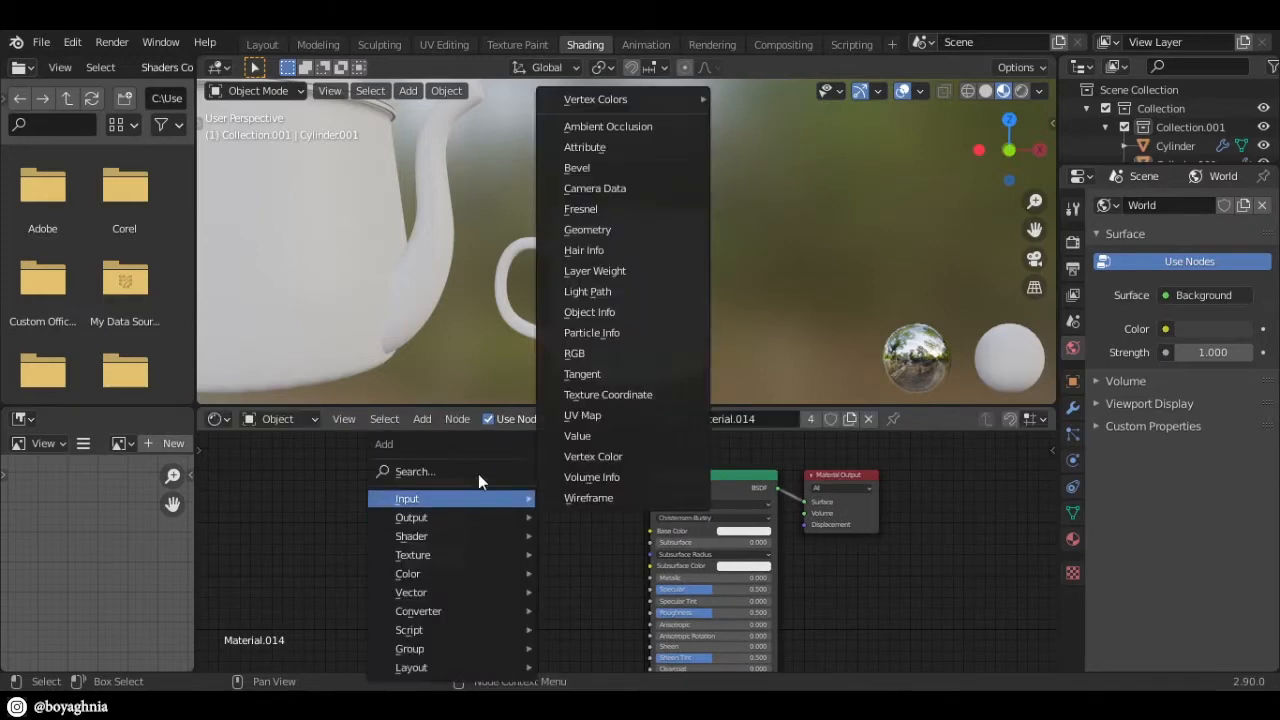
left_click(478, 470)
type("noise")
key("Return")
left_click(262, 494)
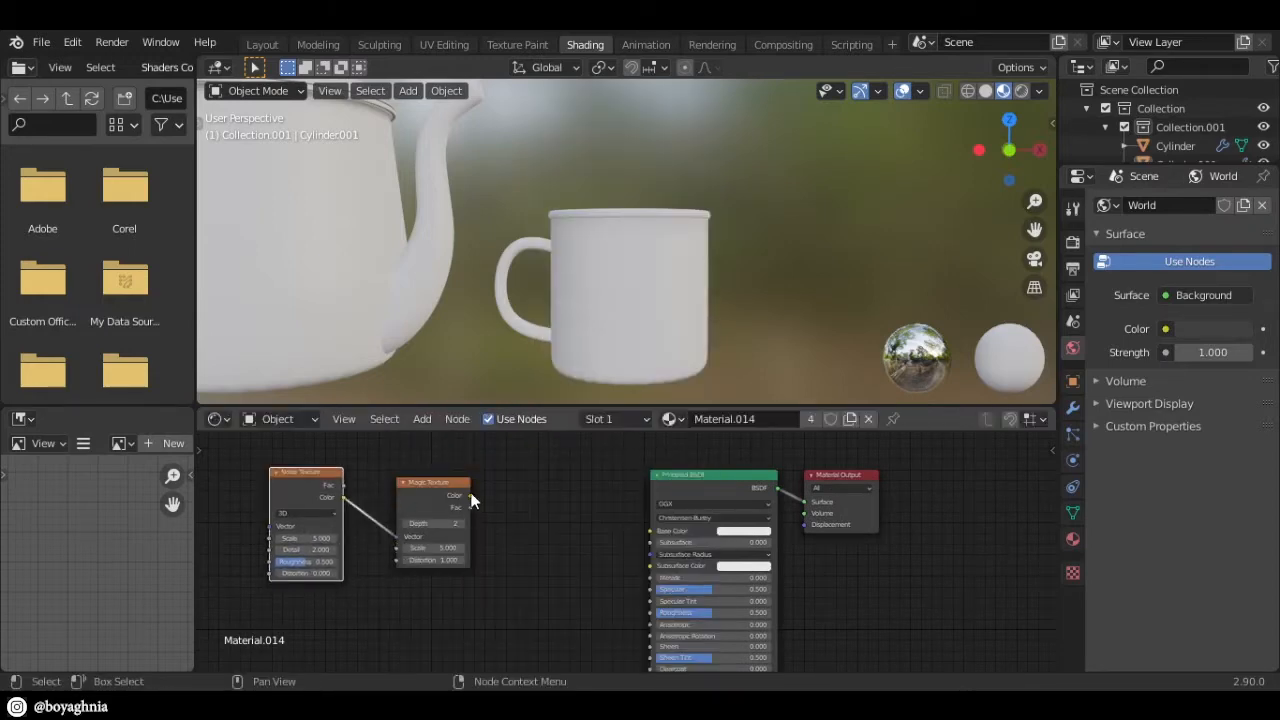
left_click_drag(473, 499, 651, 532)
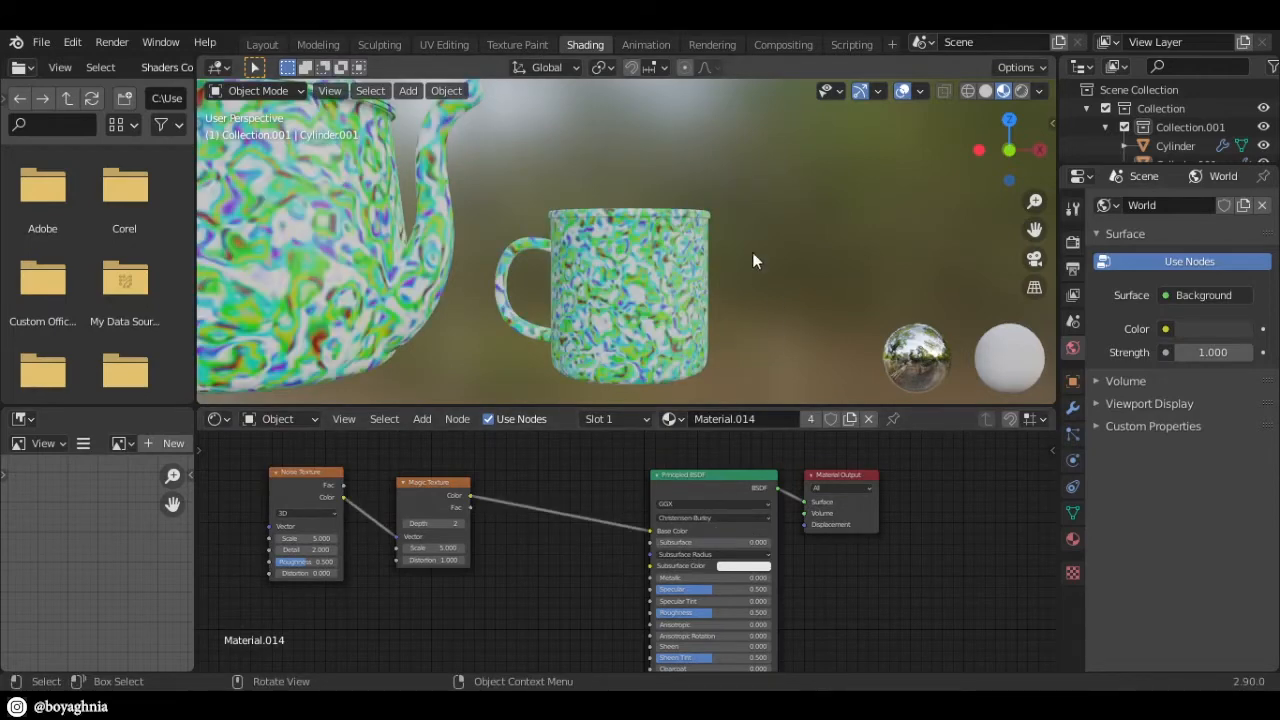
- Insert a ColorRamp node on the link between the Magic Texture and the Principled BSDF
scroll(752, 252, "down", 1)
middle_click_drag(546, 540, 565, 545)
key("shift+a")
left_click(550, 466)
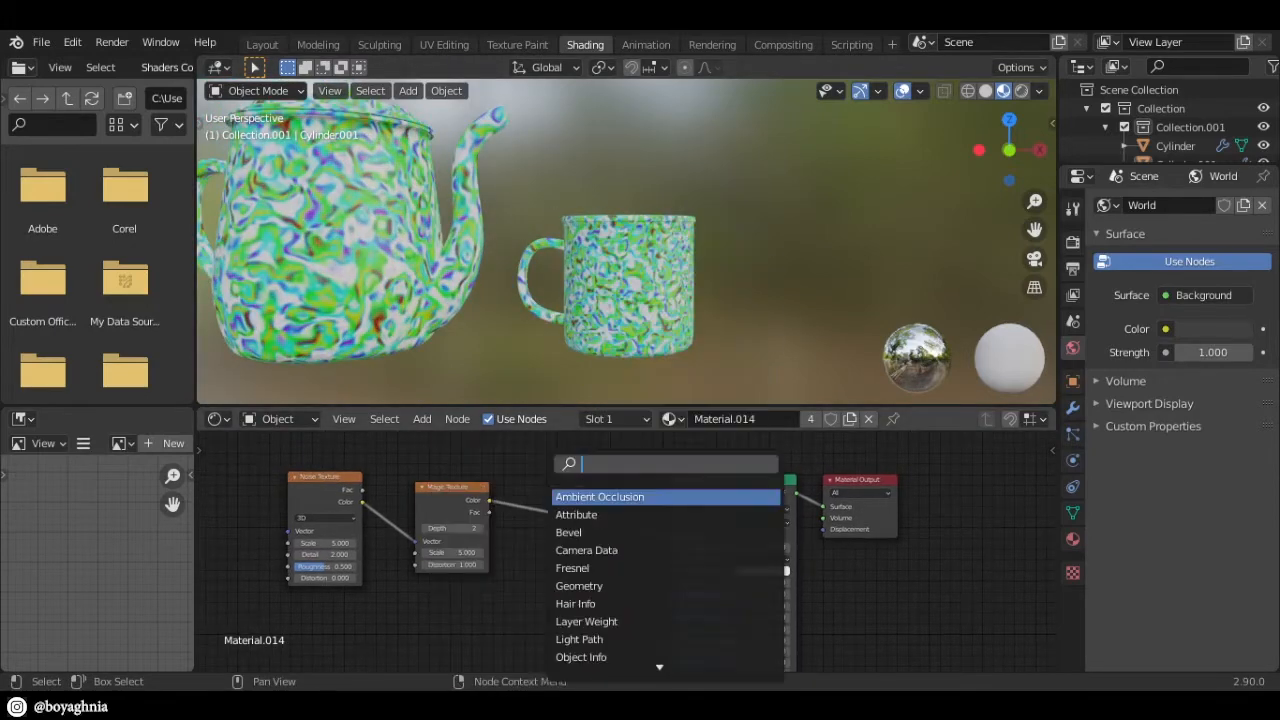
type("ramp")
key("Return")
left_click(612, 552)
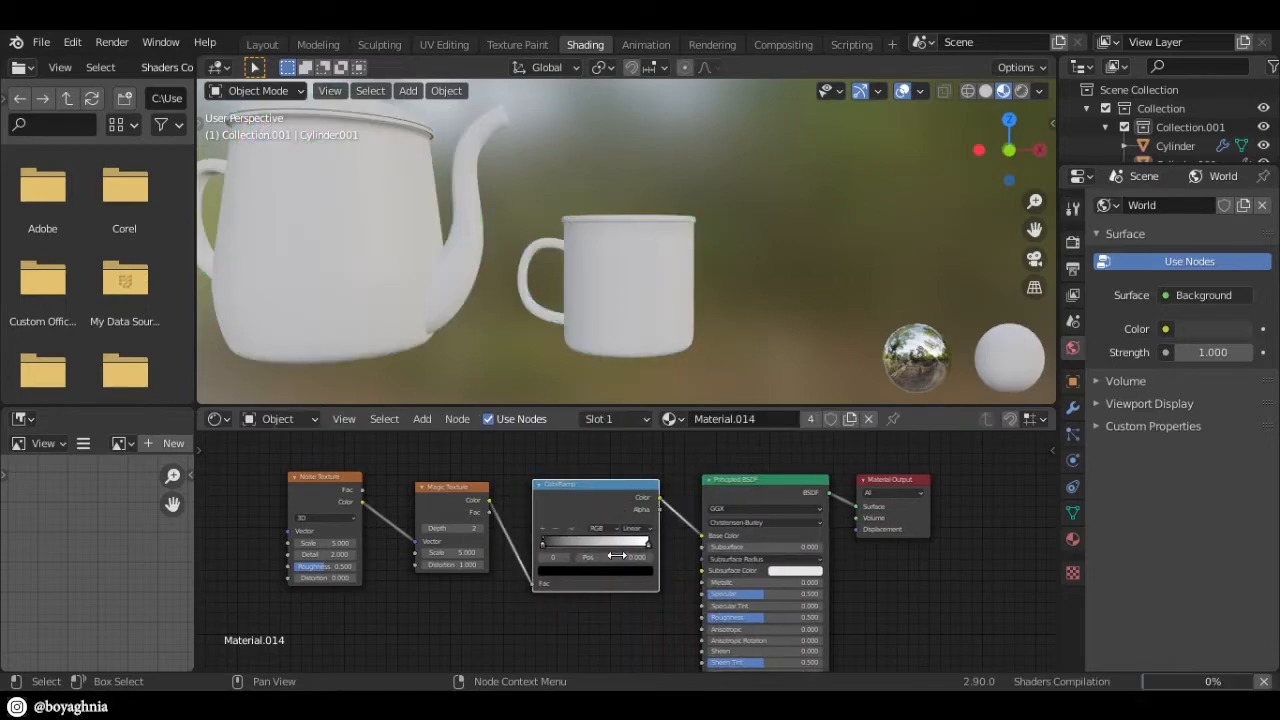
- Change the ColorRamp's black stop to a fully saturated bright green, hue about 0.348
scroll(555, 560, "up", 3)
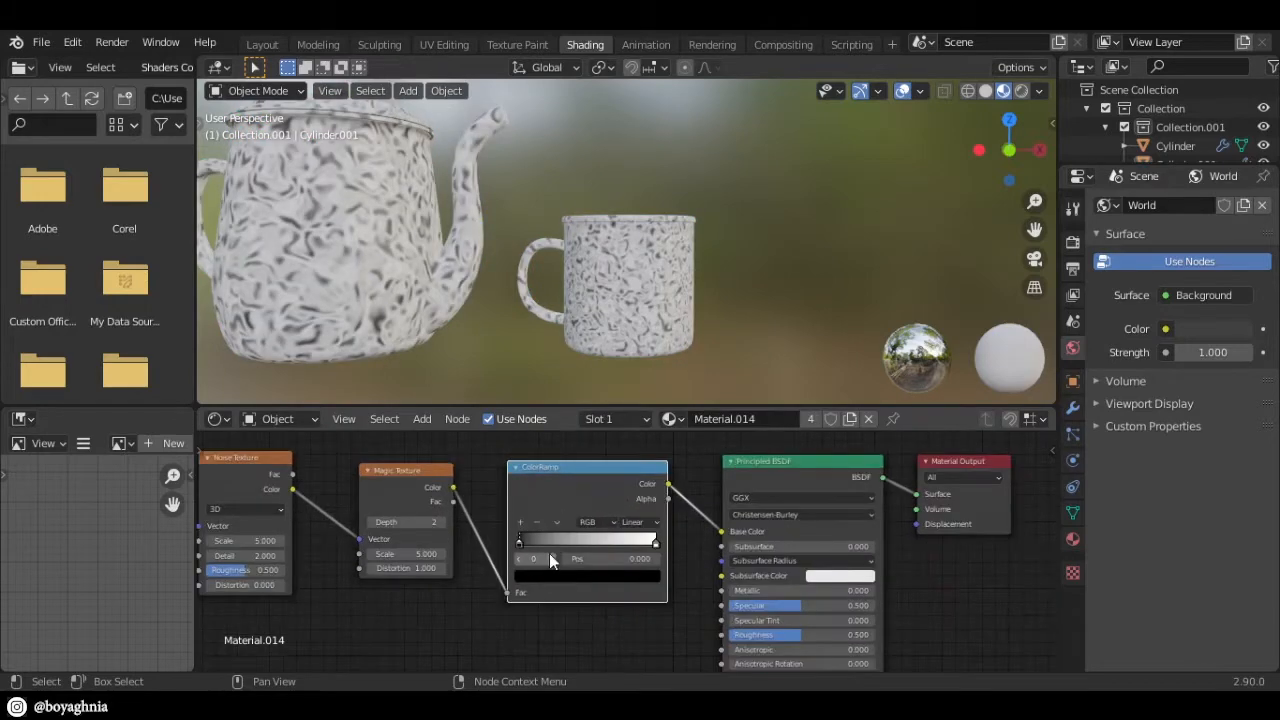
left_click(520, 580)
left_click_drag(630, 430, 630, 368)
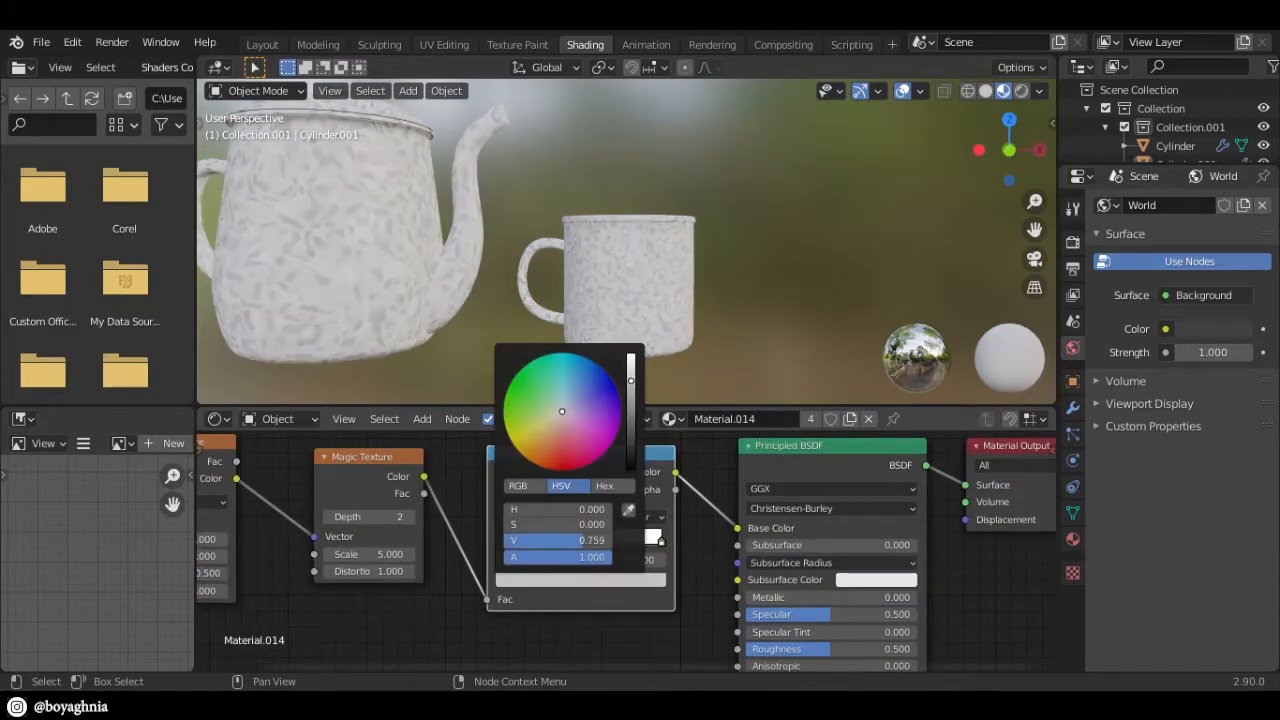
left_click_drag(567, 410, 521, 385)
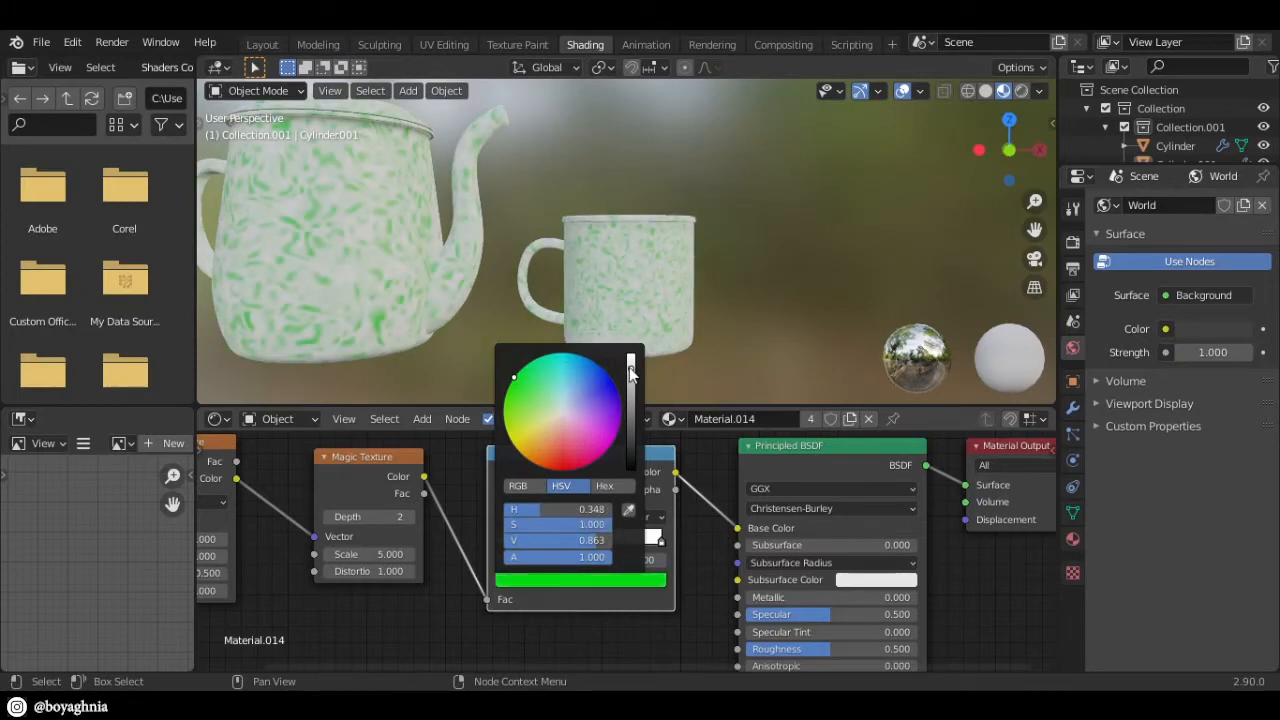
- Move the green stop to the middle of the ramp and the white stop to about 0.485, making a hard white-to-green edge
left_click_drag(501, 540, 585, 540)
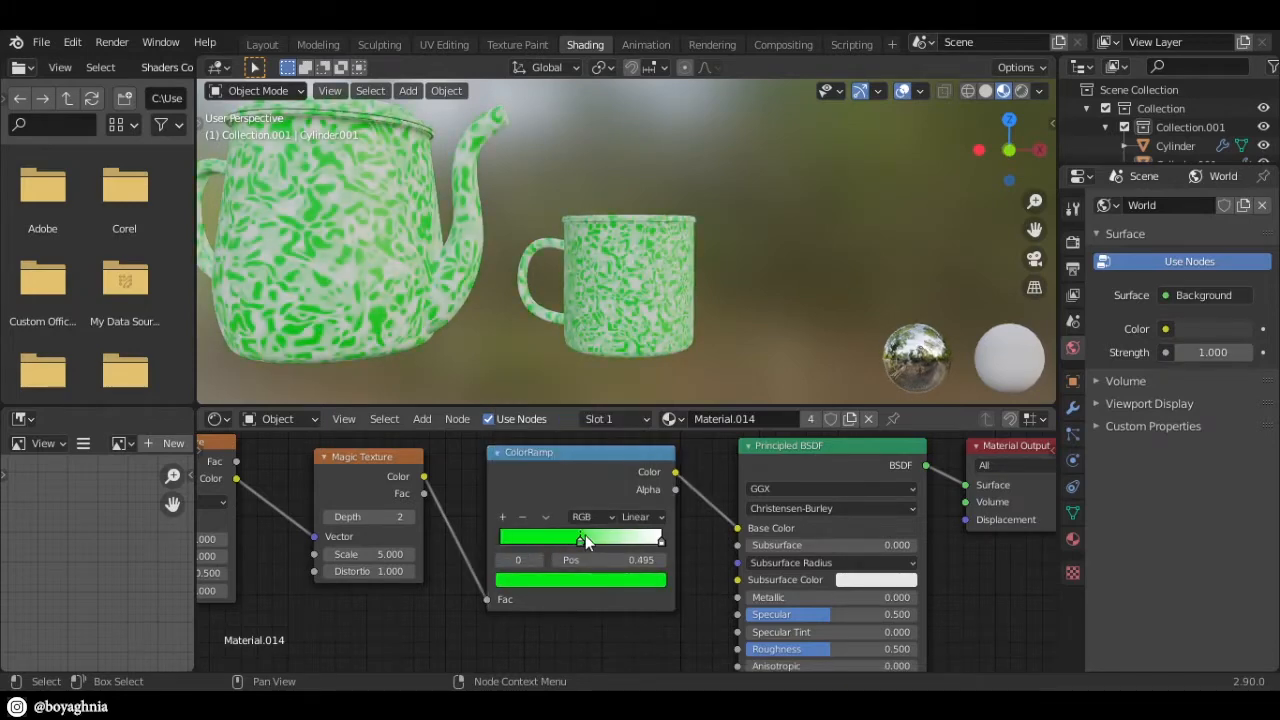
left_click(638, 561)
key("BackSpace")
left_click_drag(665, 536, 573, 549)
left_click(635, 561)
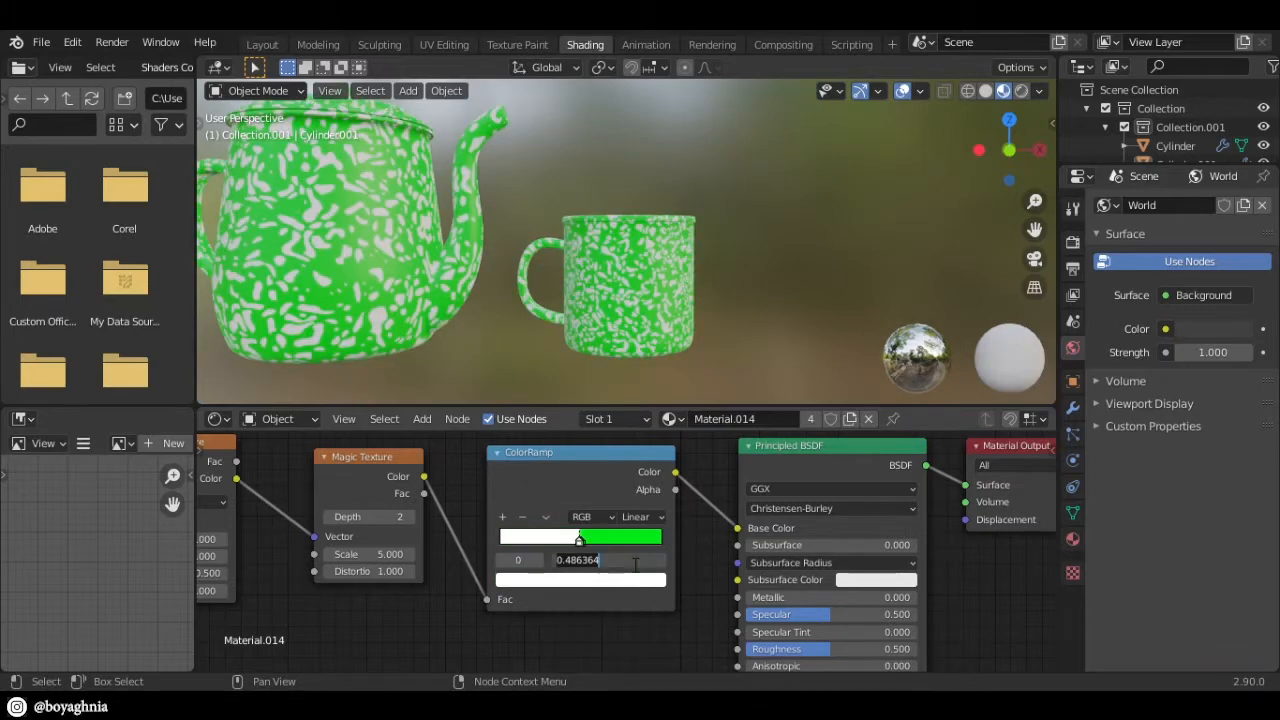
- Switch the Noise Texture to 4D and set its scale to 12 and its detail to 16
middle_click_drag(367, 657, 557, 650)
scroll(461, 552, "up", 1)
left_click(397, 493)
left_click(390, 566)
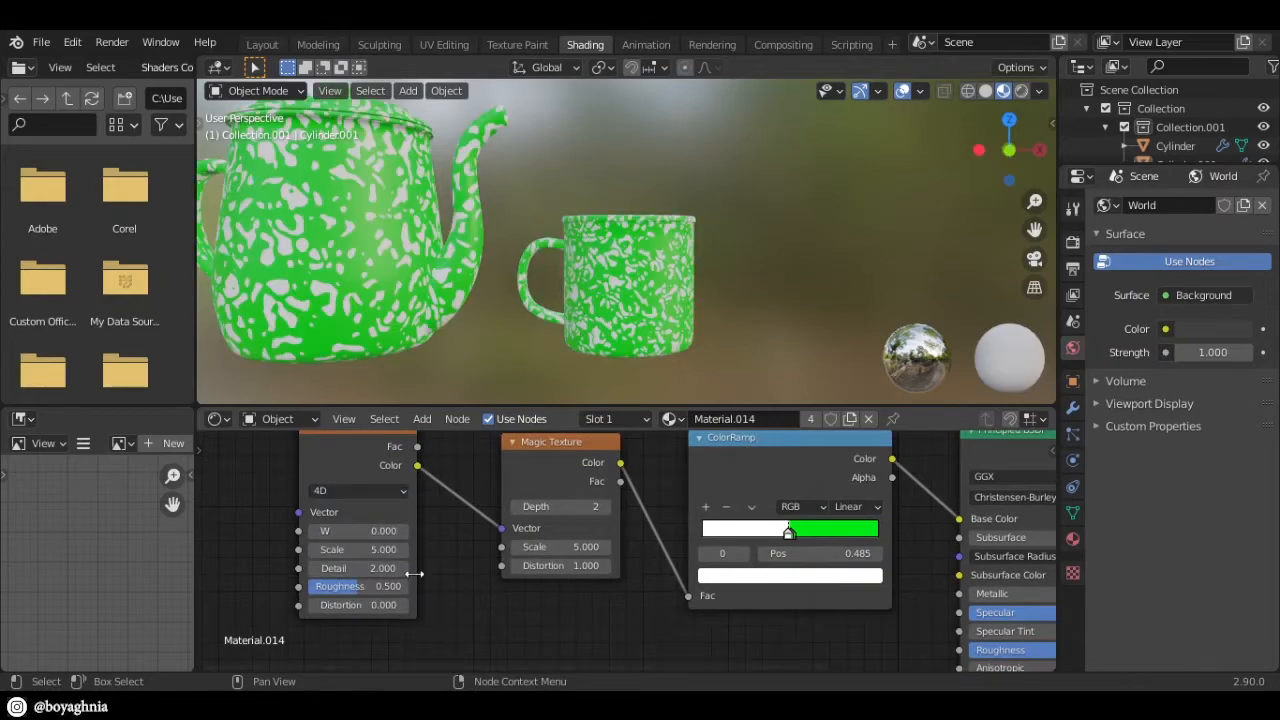
mouse_move(355, 549)
left_mouse_down()
mouse_move(420, 549)
mouse_move(333, 549)
left_mouse_up()
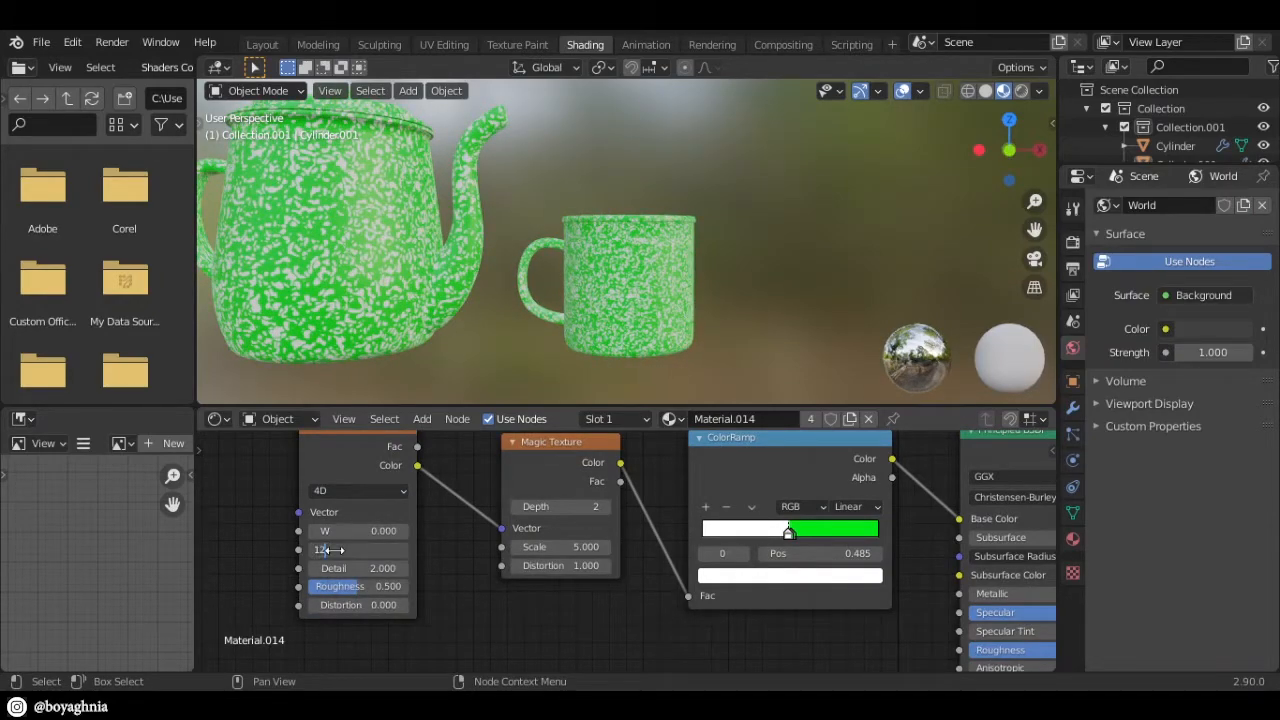
key("Return")
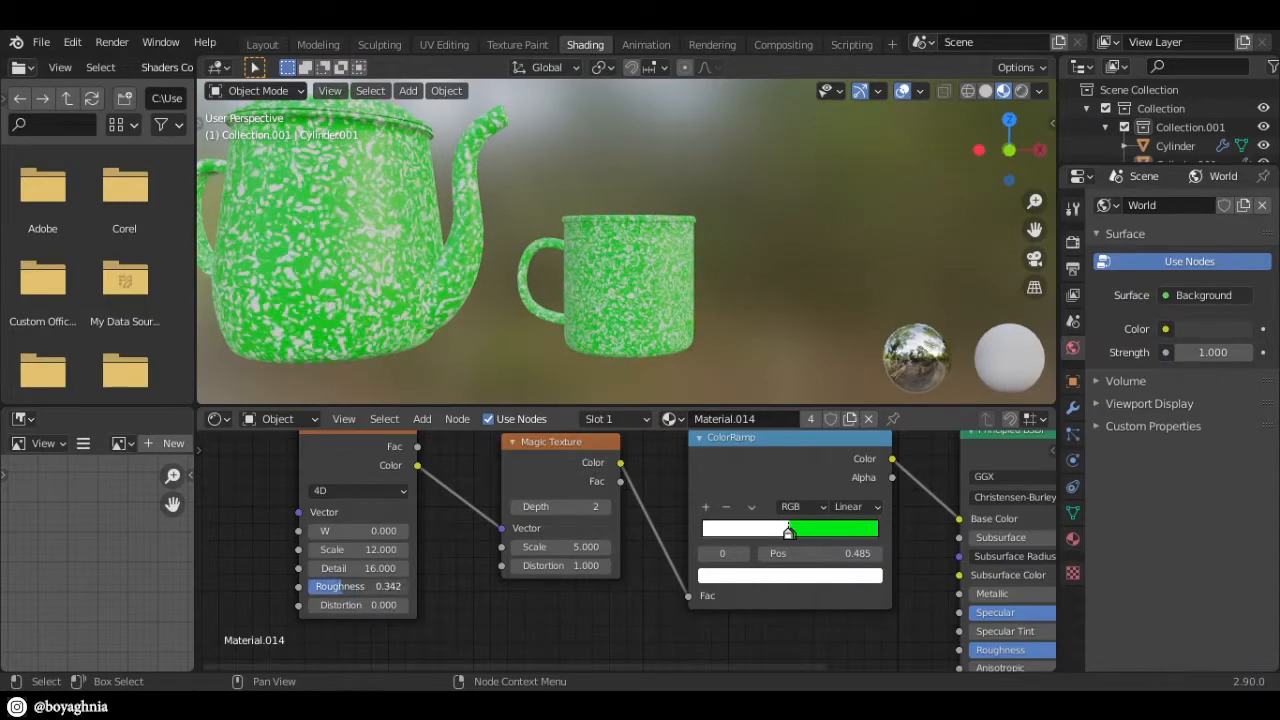
- Set the Noise Texture's roughness to 0.3 and its distortion to 1
left_click(361, 587)
type("0.25")
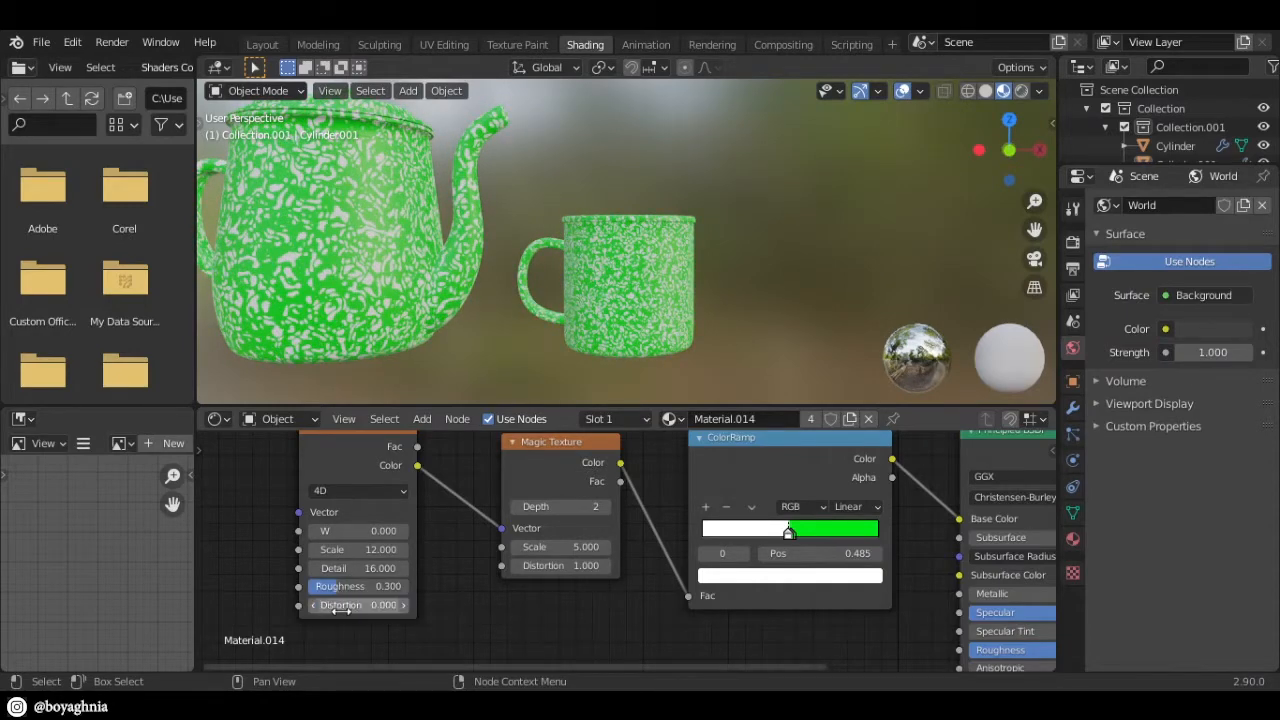
left_click(342, 605)
type("1")
key("Return")
- Set the Magic Texture's scale to 1.35 to enlarge the speckles on the mug
scroll(487, 290, "up", 4)
middle_click_drag(487, 291, 452, 199, "shift")
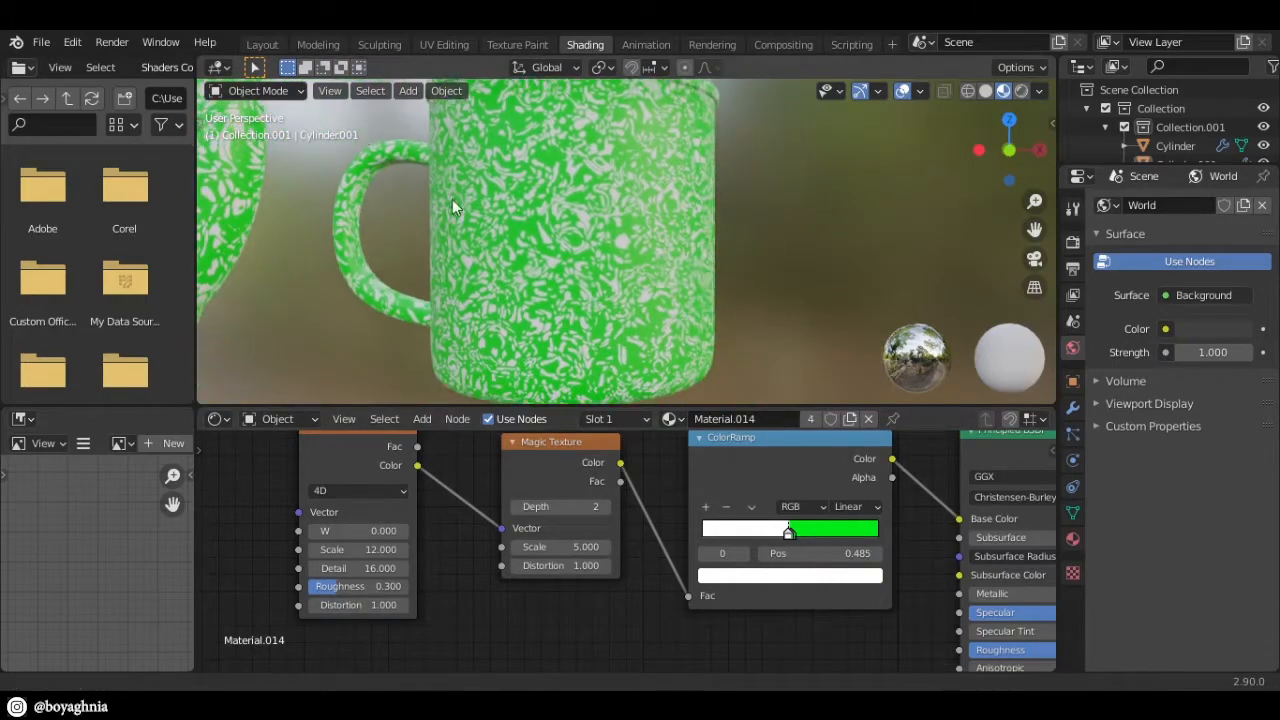
mouse_move(560, 547)
left_mouse_down()
mouse_move(600, 547)
mouse_move(540, 547)
left_mouse_up()
left_click(548, 543)
type("1.35")
key("Return")
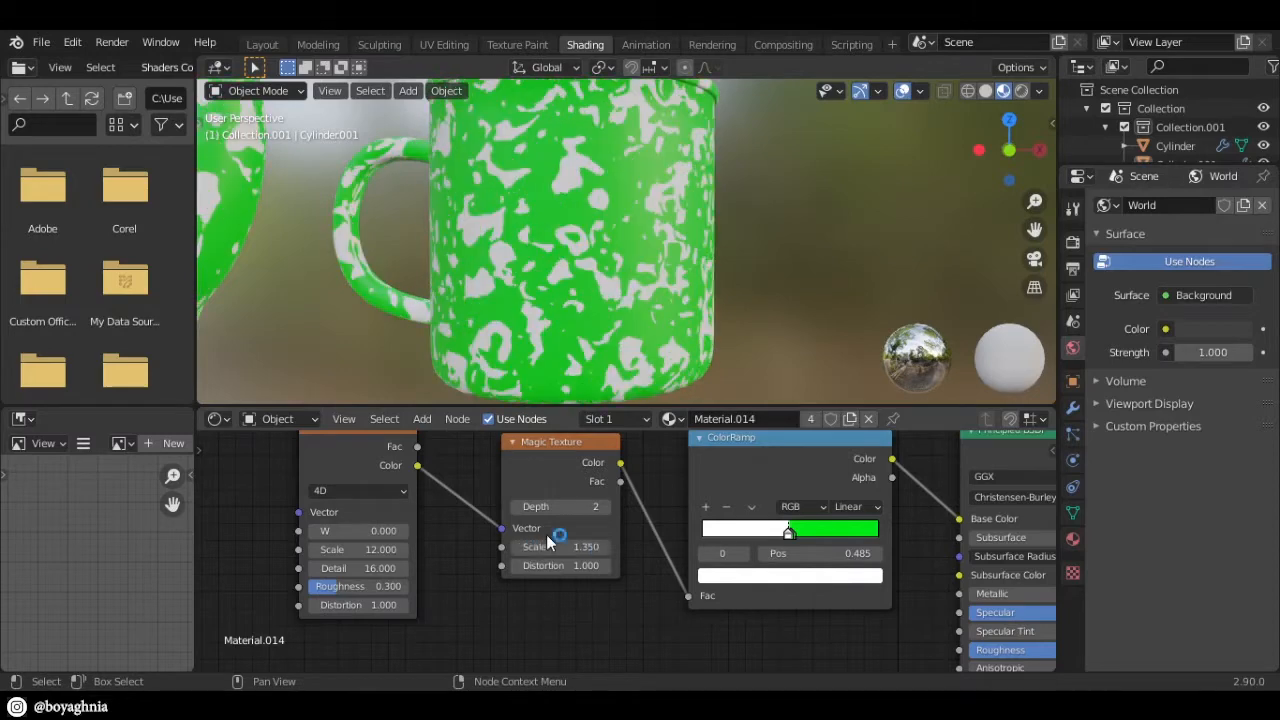
- Set the Magic Texture's distortion to 1.5
scroll(584, 243, "down", 3)
left_click_drag(565, 566, 525, 566)
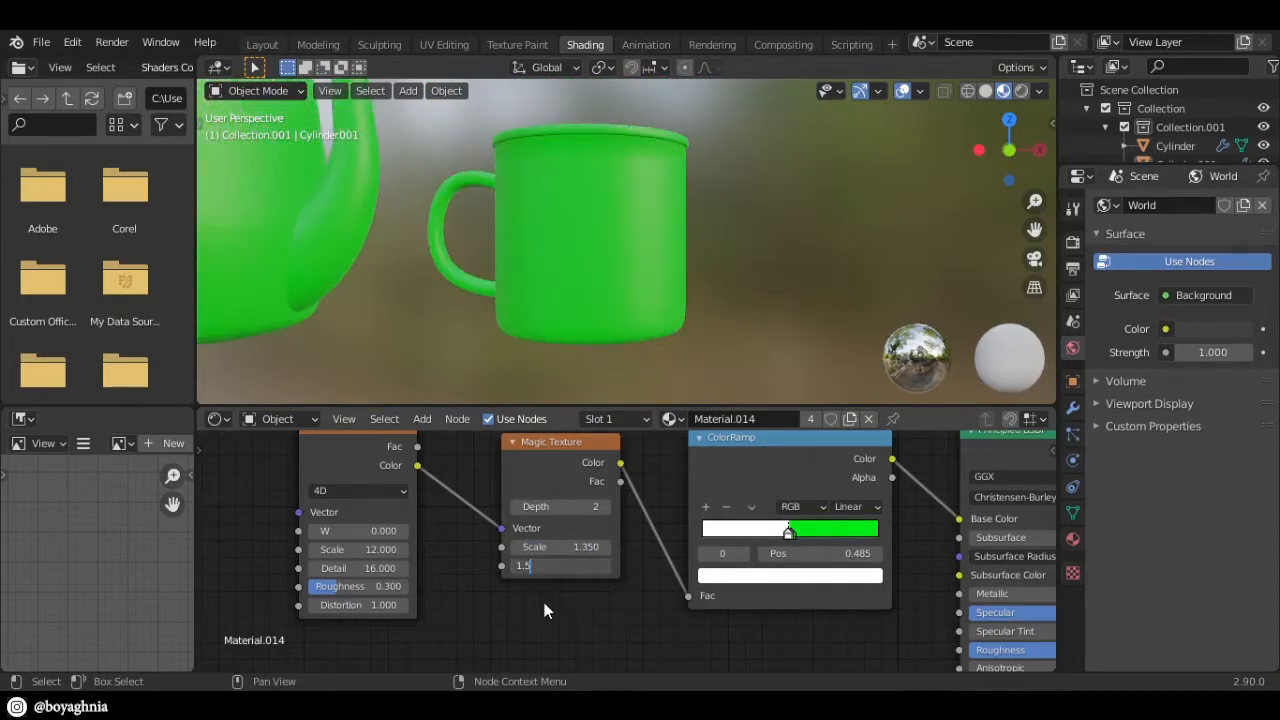
key("Return")
mouse_move(729, 228)
middle_mouse_down()
mouse_move(783, 200)
mouse_move(668, 198)
mouse_move(690, 295)
mouse_move(734, 238)
middle_mouse_up()
scroll(734, 238, "down", 1)
- Set the speckled material's Metallic value to 0.7 and slightly lower its roughness on the Principled BSDF
middle_click_drag(859, 630, 395, 557)
left_click_drag(570, 516, 658, 516)
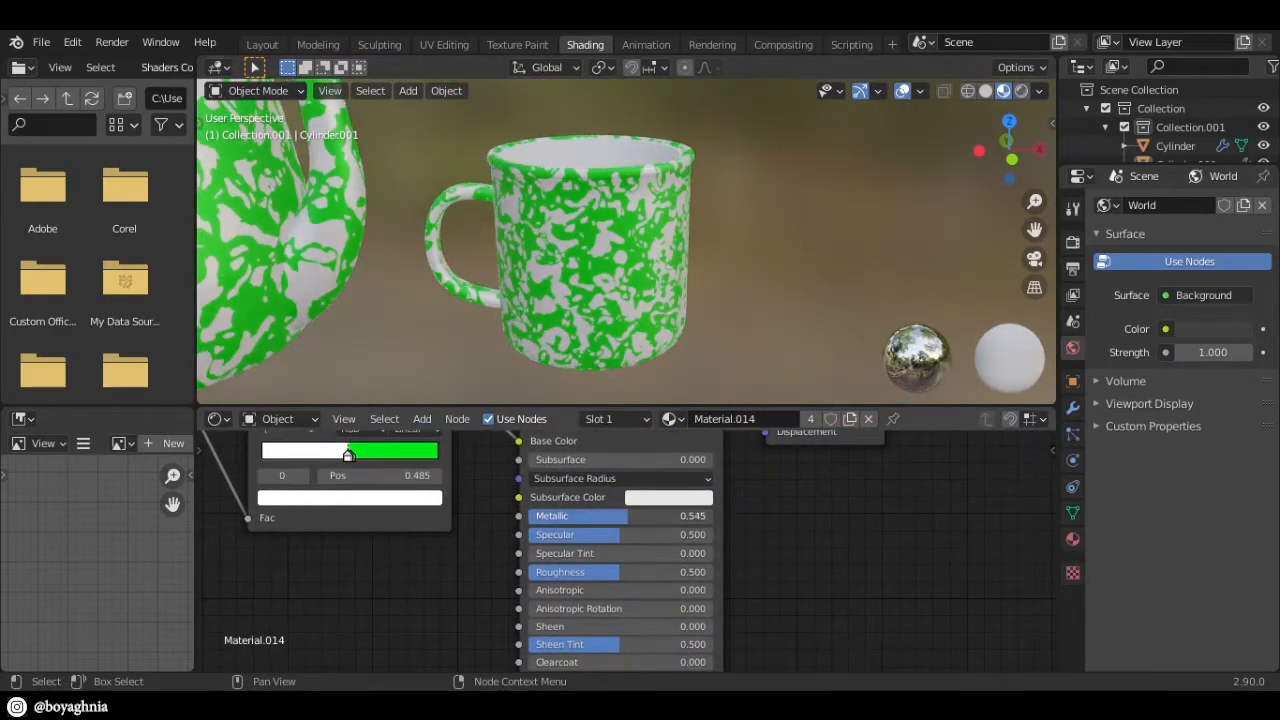
left_click(658, 515)
key("Return")
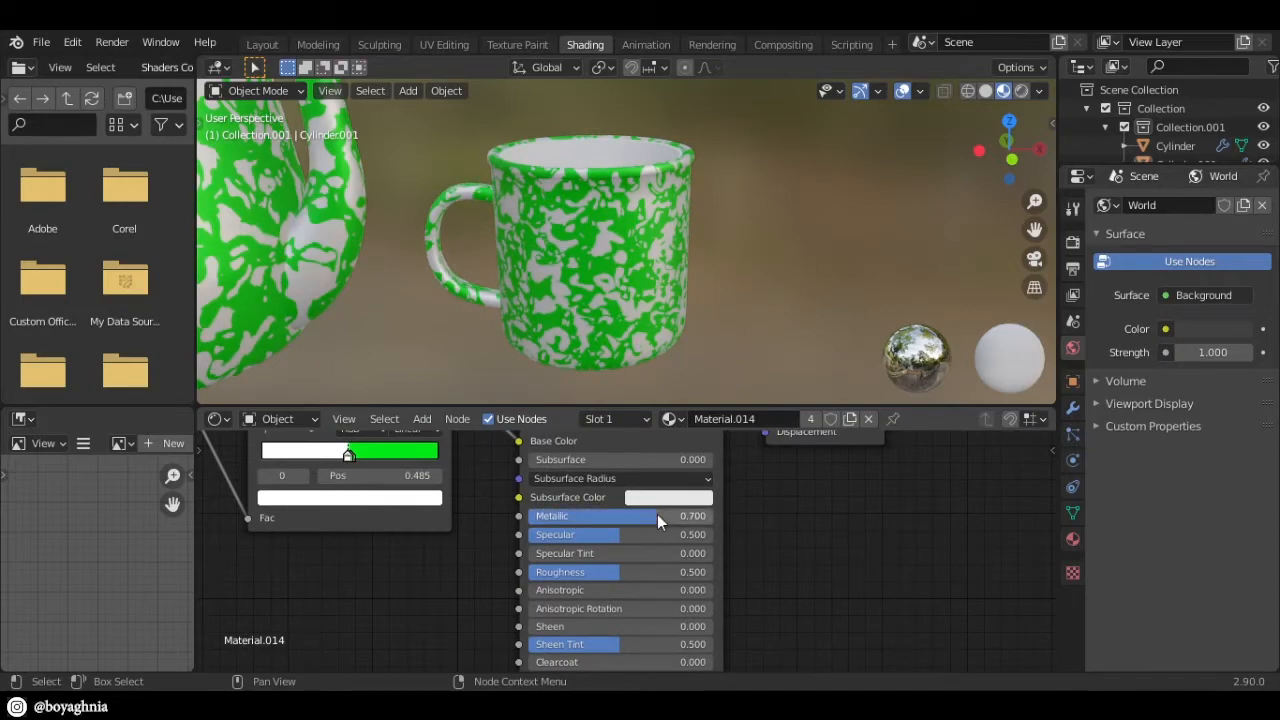
left_click_drag(686, 572, 610, 572)
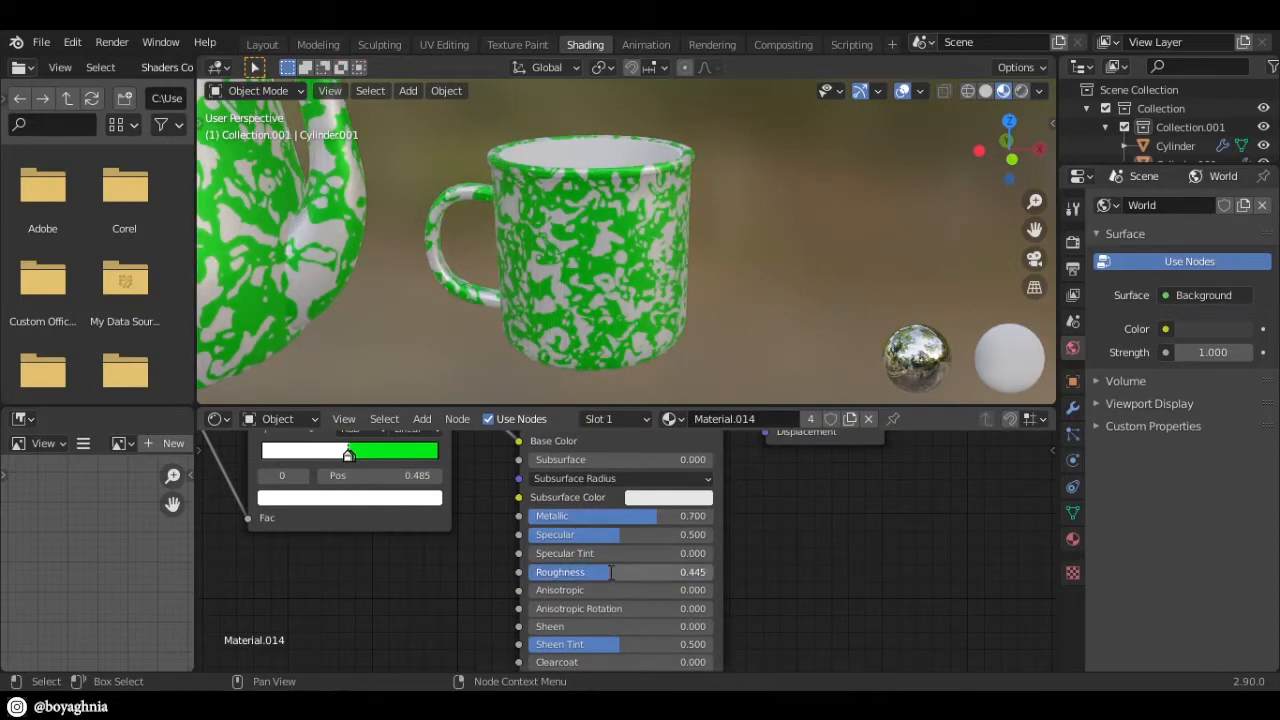
key("Return")
- Enter Edit Mode on the mug and create a new material in a second material slot
middle_click_drag(840, 671, 892, 664)
scroll(696, 241, "down", 4)
middle_click_drag(696, 241, 759, 319)
scroll(759, 319, "up", 6)
left_click(1072, 539)
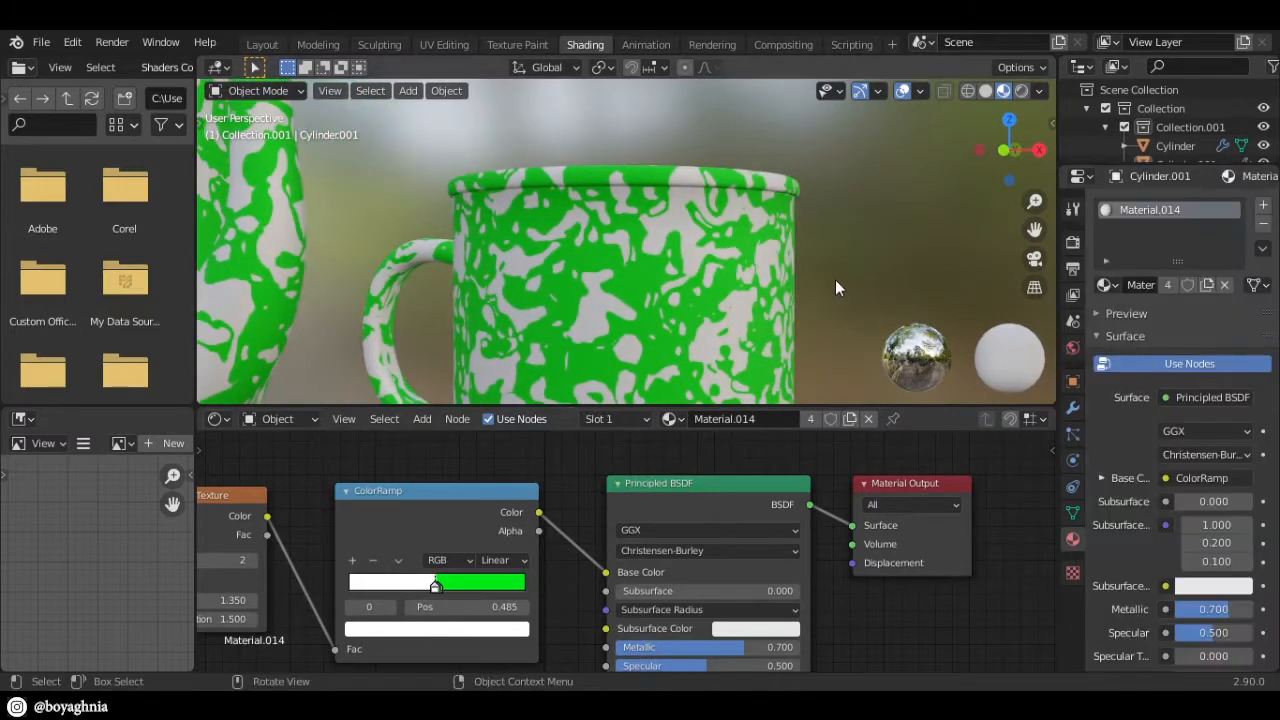
key("Tab")
middle_click_drag(658, 208, 634, 228)
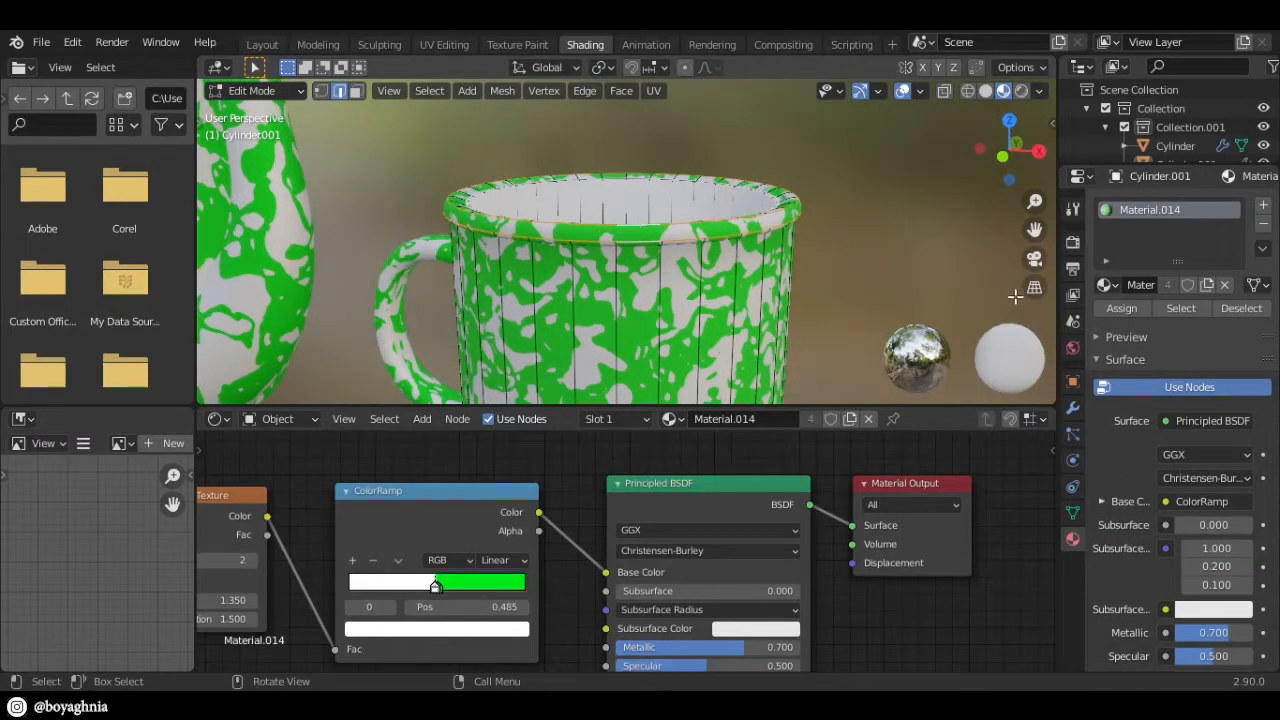
left_click(1105, 285)
left_click(1263, 204)
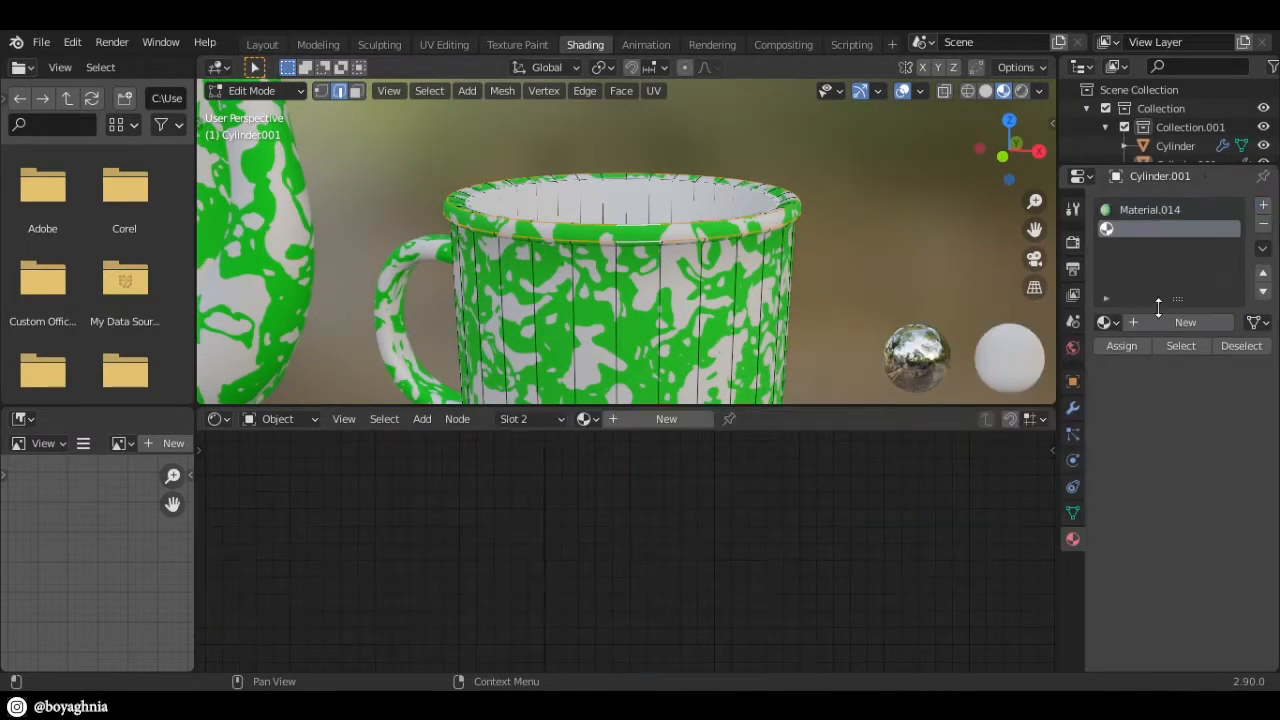
left_click(1172, 322)
- Set the new material's base color to black
left_click(700, 572)
left_click(722, 572)
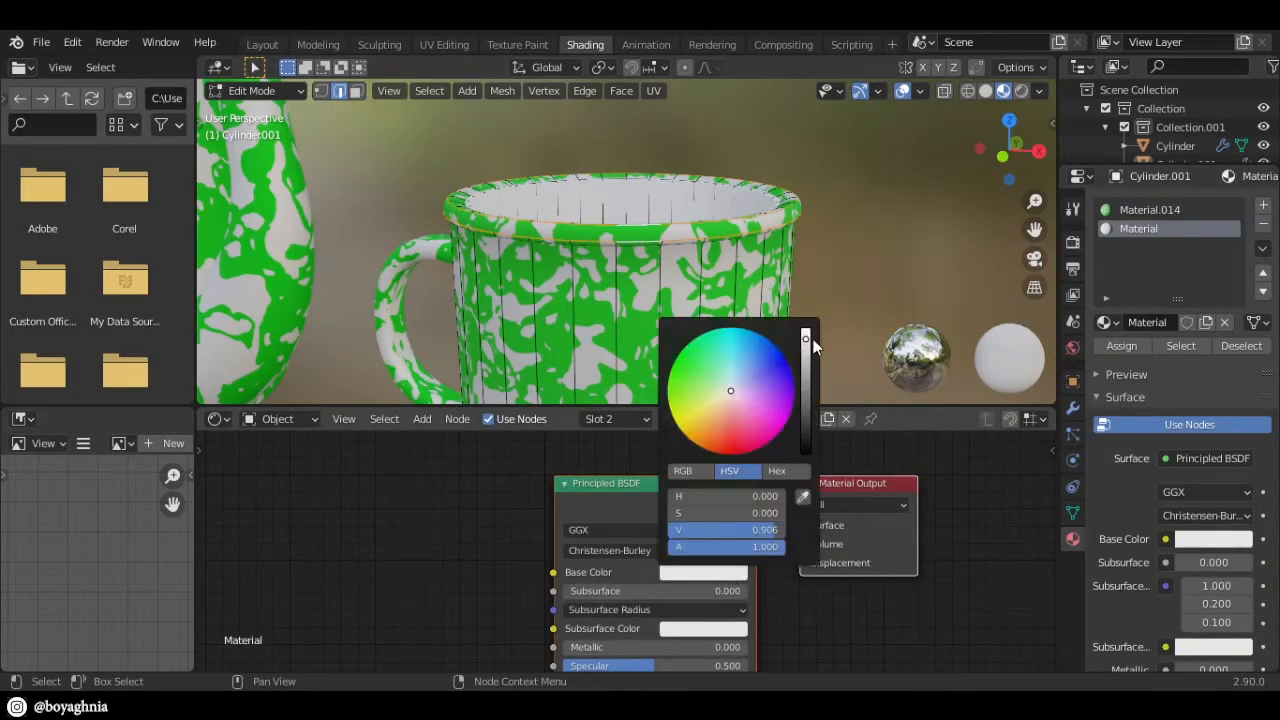
left_click_drag(808, 345, 806, 452)
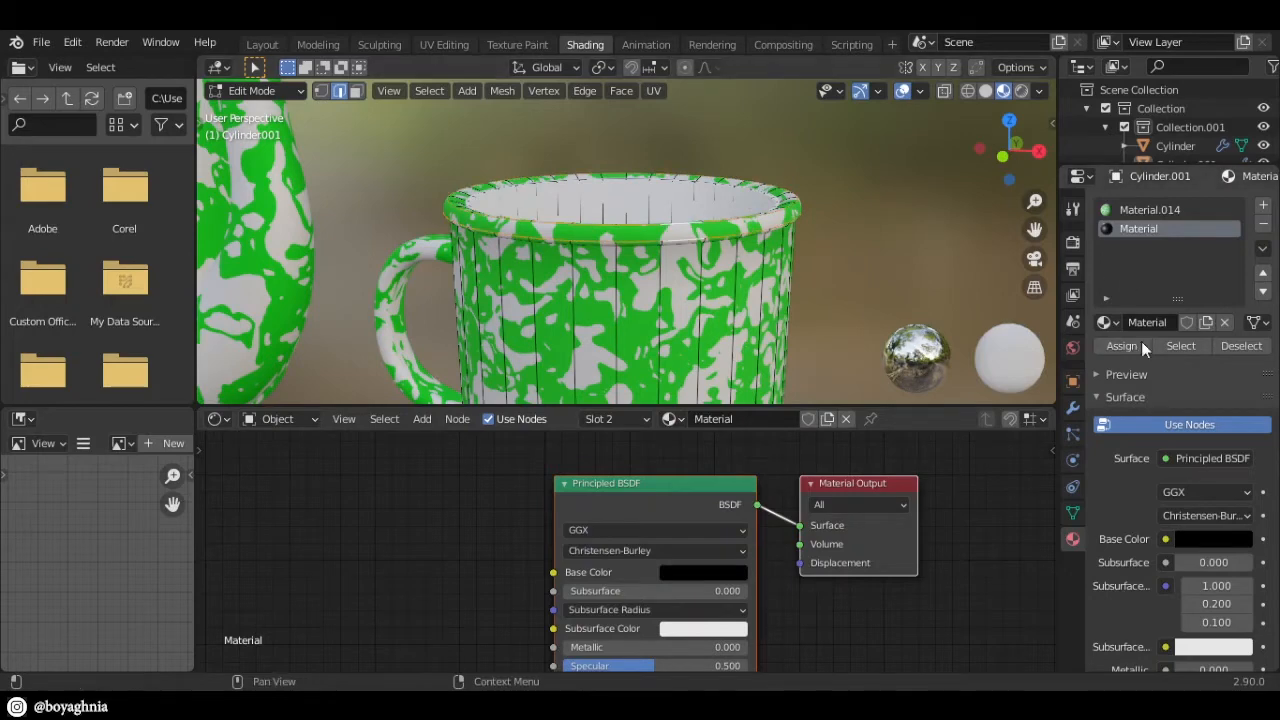
- Select the ring of faces around the mug's rim, assign the black material to it, and return to Object Mode
left_click(631, 220)
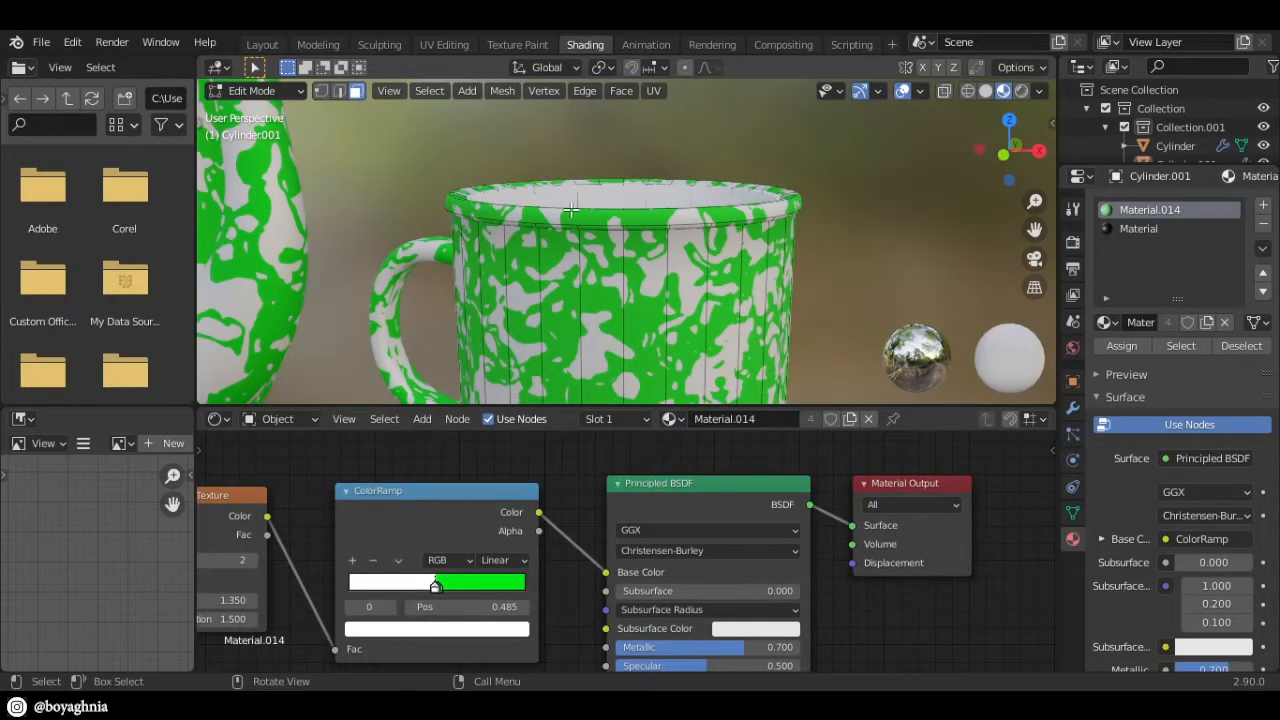
scroll(571, 208, "up", 2)
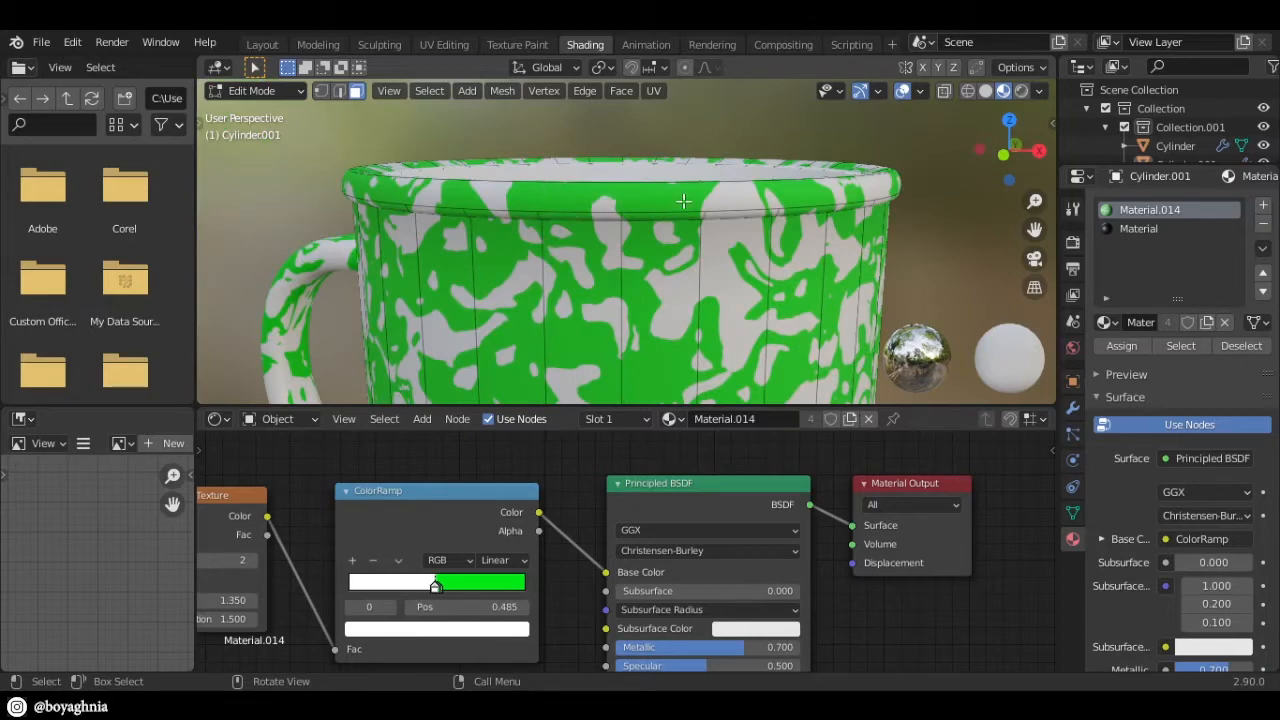
middle_click_drag(683, 201, 815, 205)
left_click(1128, 228)
left_click(1121, 345)
key("Tab")
- Set the black rim material's Metallic value to 0.7 and its roughness to 0.8
scroll(830, 270, "down", 3)
middle_click_drag(775, 640, 762, 540)
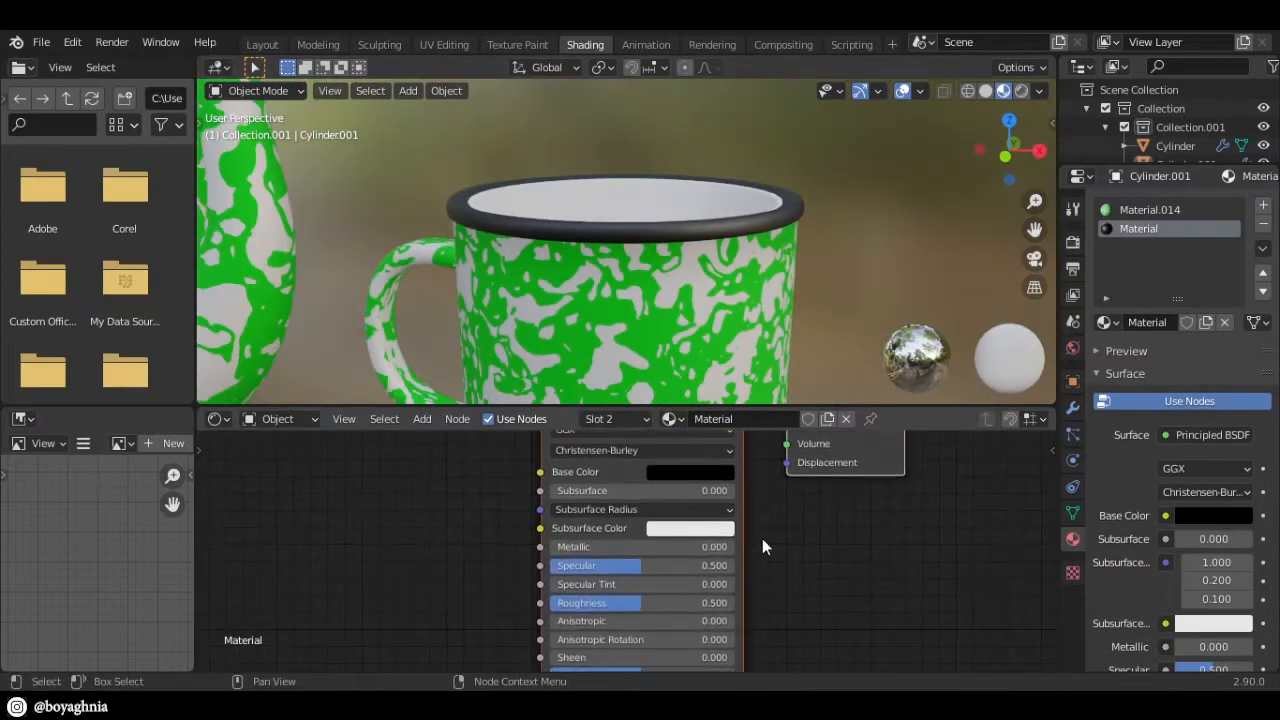
key("Return")
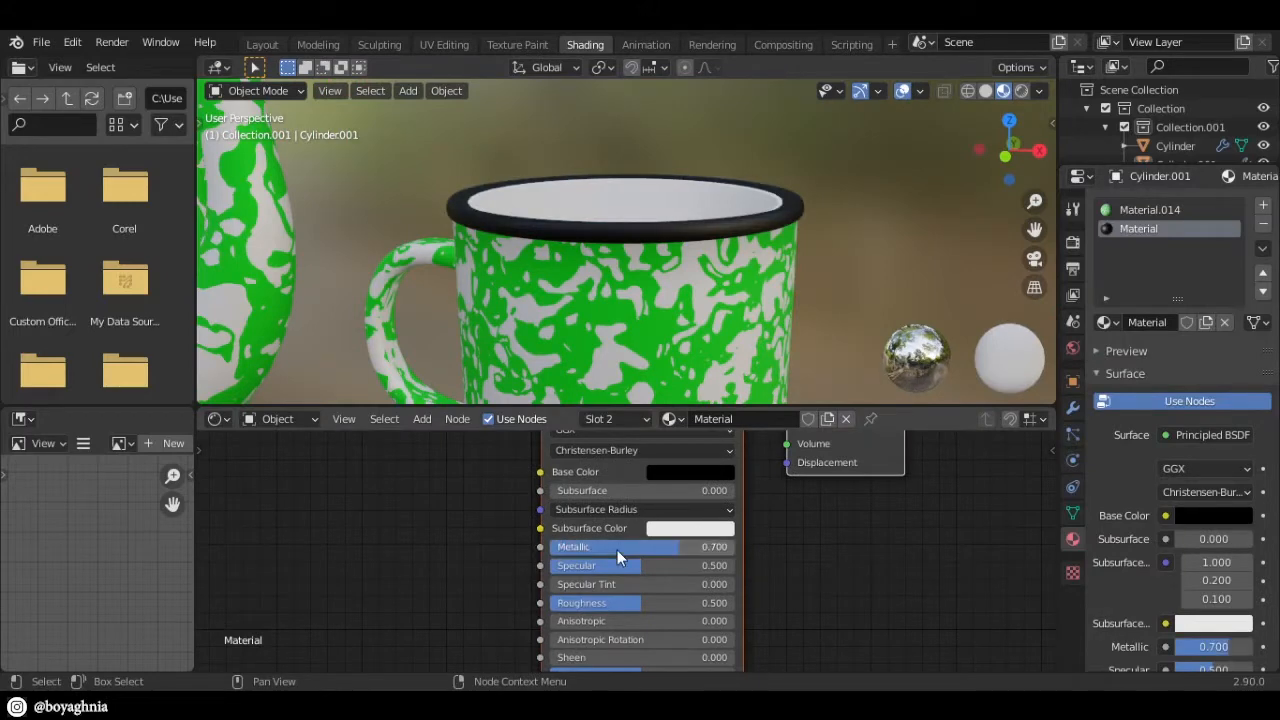
scroll(770, 615, "down", 1)
middle_click_drag(770, 615, 748, 546)
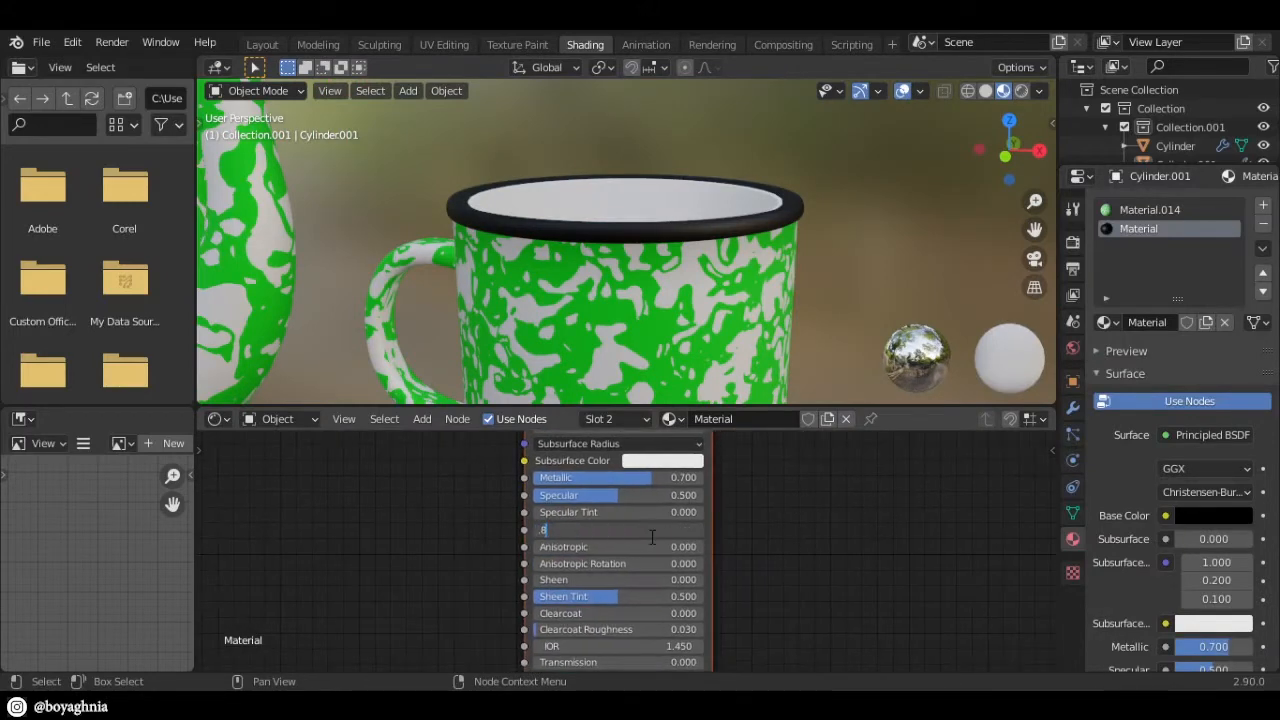
key("Return")
- Examine the mug's rim and interior and the speckled teapot from several angles
key("Tab")
middle_click_drag(810, 205, 803, 271)
key("Tab")
scroll(832, 190, "down", 1)
middle_click_drag(785, 225, 775, 177)
scroll(626, 221, "down", 1)
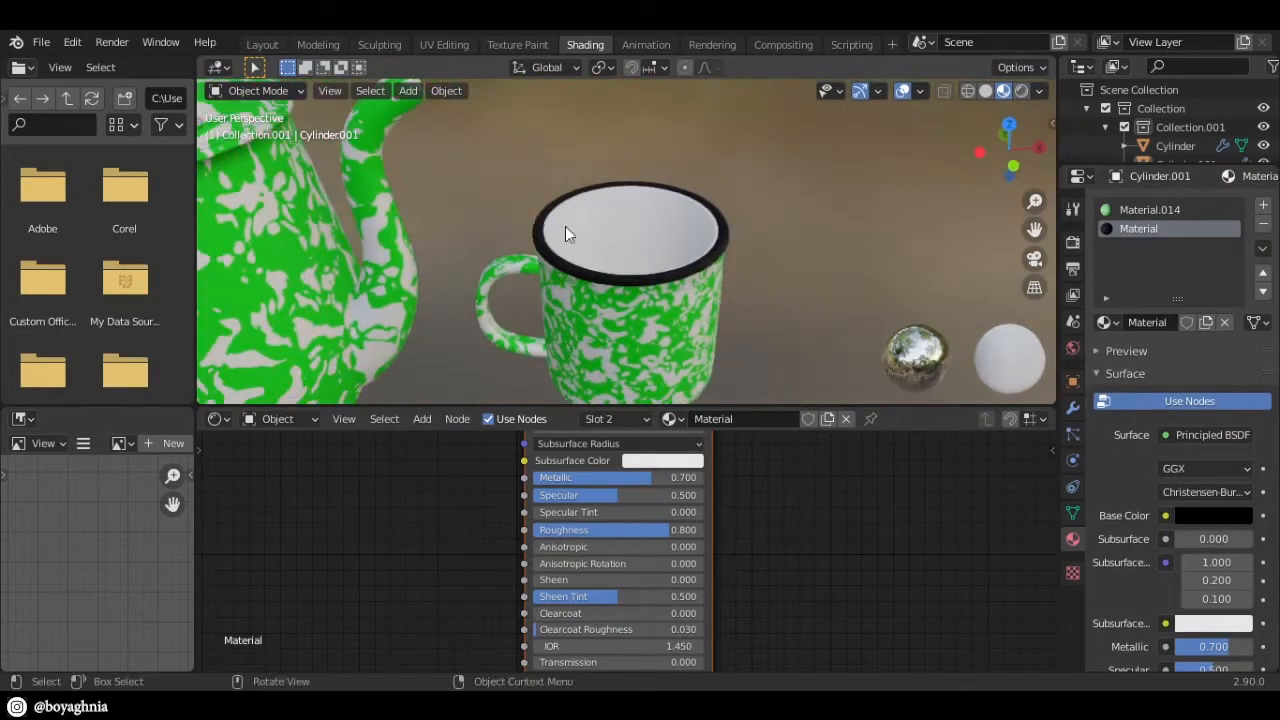
middle_click_drag(566, 227, 662, 175)
scroll(721, 170, "down", 2)
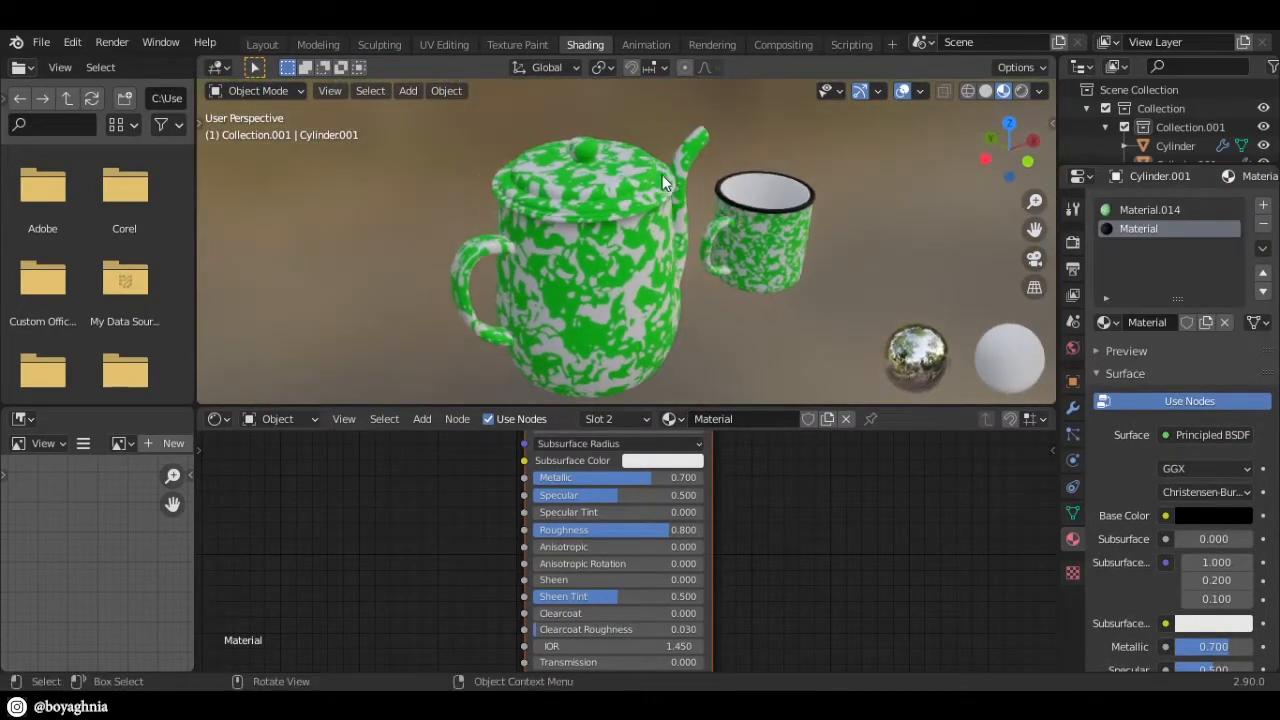
scroll(662, 175, "up", 5)
key("Tab")
scroll(656, 176, "down", 2)
key("Tab")
key("Tab")
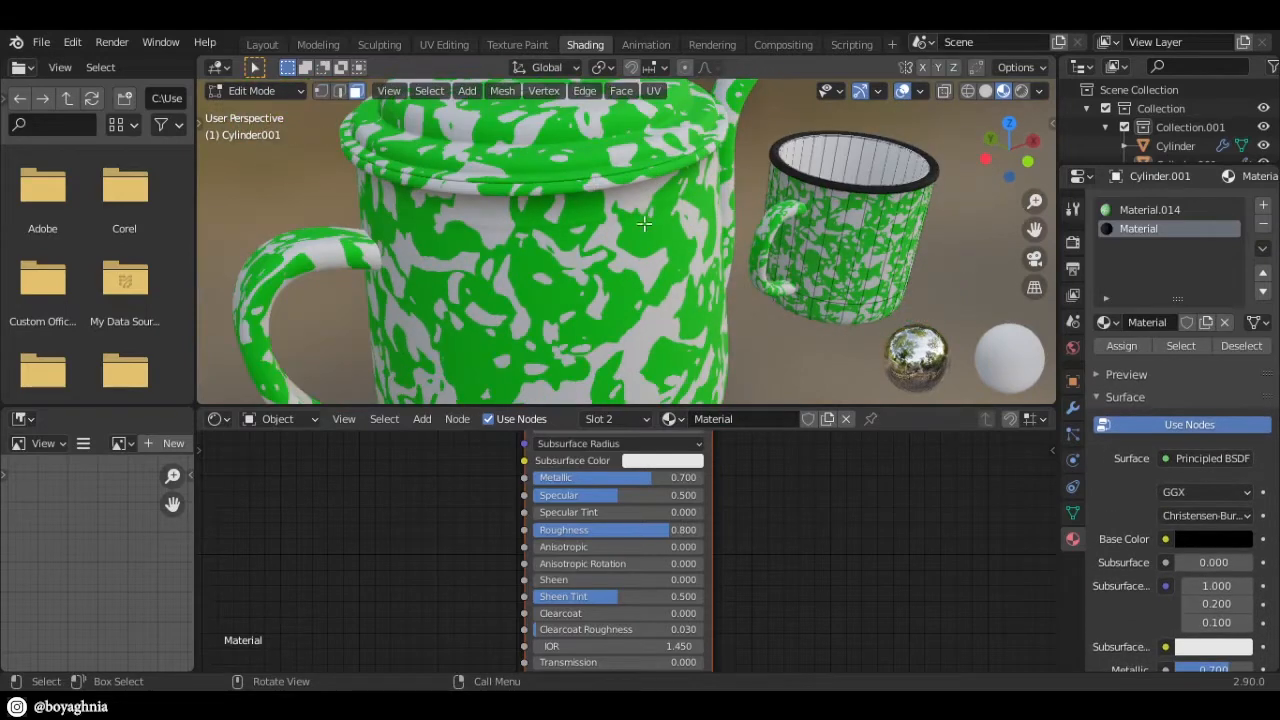
- Finish editing the mug, enter Edit Mode on the teapot, and add a second material slot holding the existing black rim material
key("Tab")
left_click(640, 260)
scroll(832, 231, "down", 3)
key("Tab")
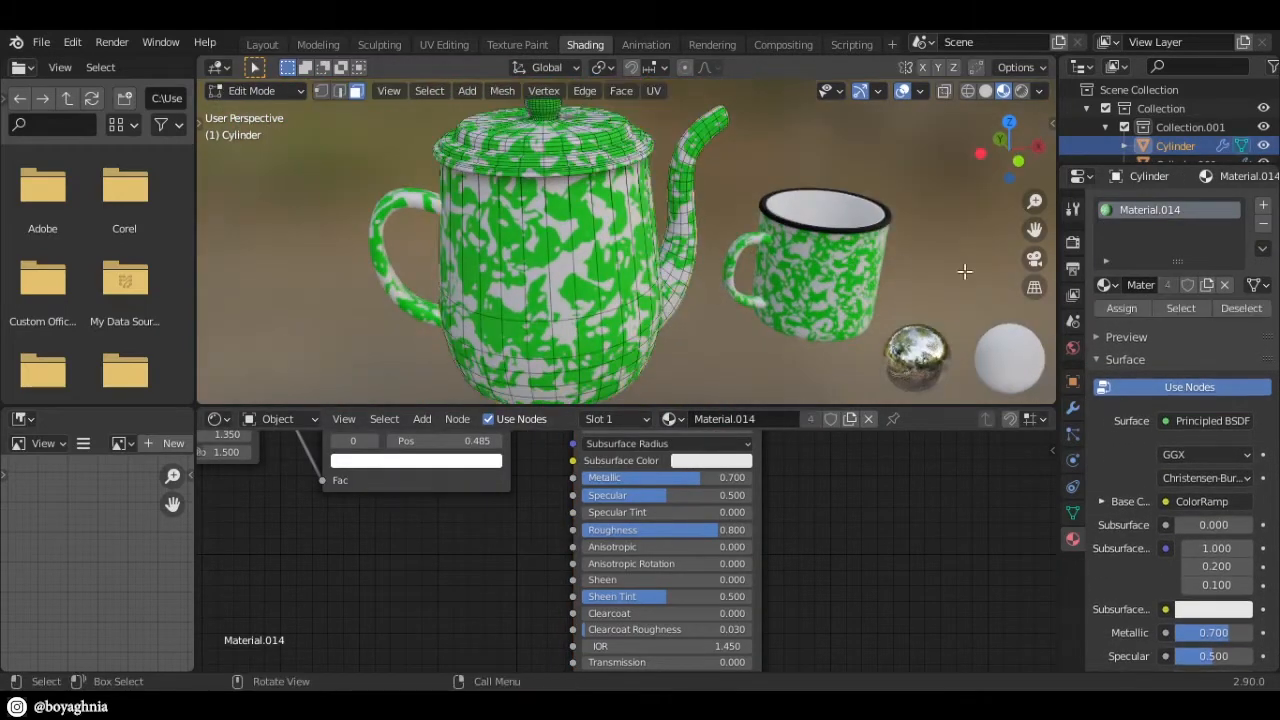
left_click(1263, 207)
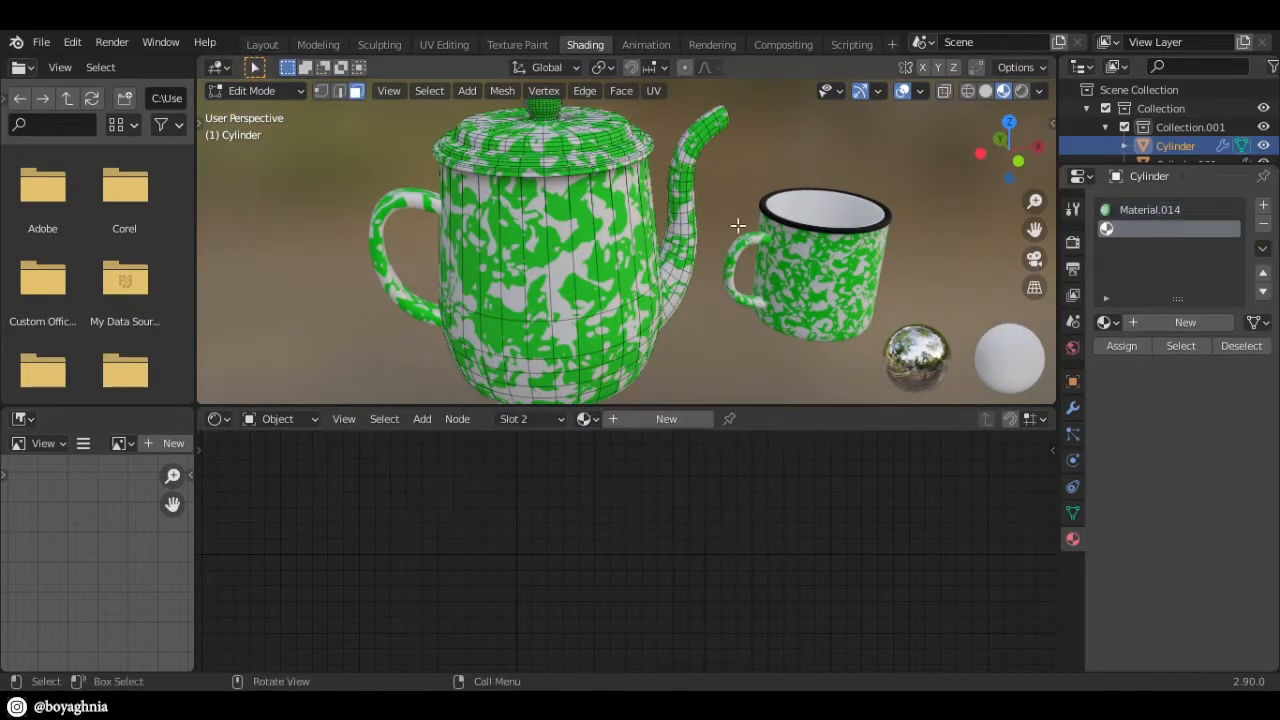
left_click(1110, 323)
left_click(997, 353)
- Try to select the edge loop around the lower rim of the teapot's lid
scroll(656, 149, "up", 1)
middle_click_drag(656, 149, 780, 177)
scroll(780, 177, "up", 1)
middle_click_drag(700, 90, 793, 146, "shift")
scroll(793, 146, "up", 3)
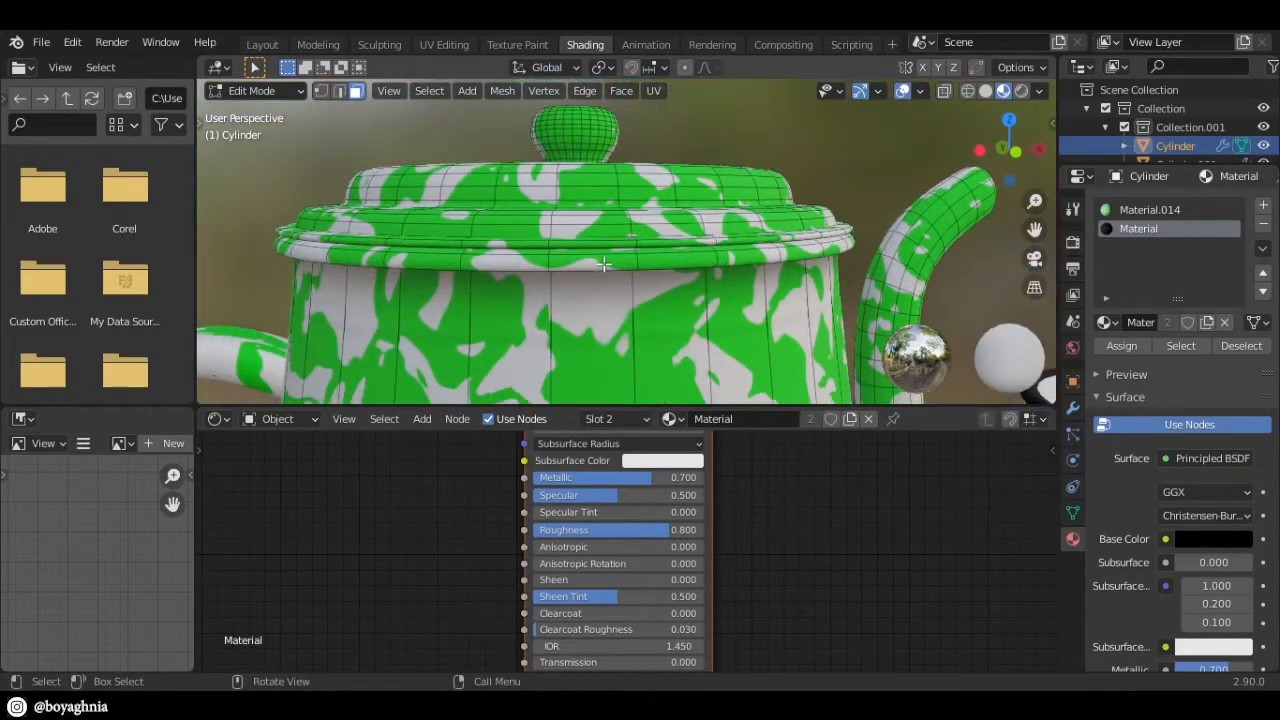
left_click(536, 262)
middle_click_drag(530, 252, 585, 268)
scroll(651, 263, "up", 3)
middle_click_drag(690, 262, 700, 193)
left_click(769, 214, "shift")
middle_click_drag(769, 214, 576, 240)
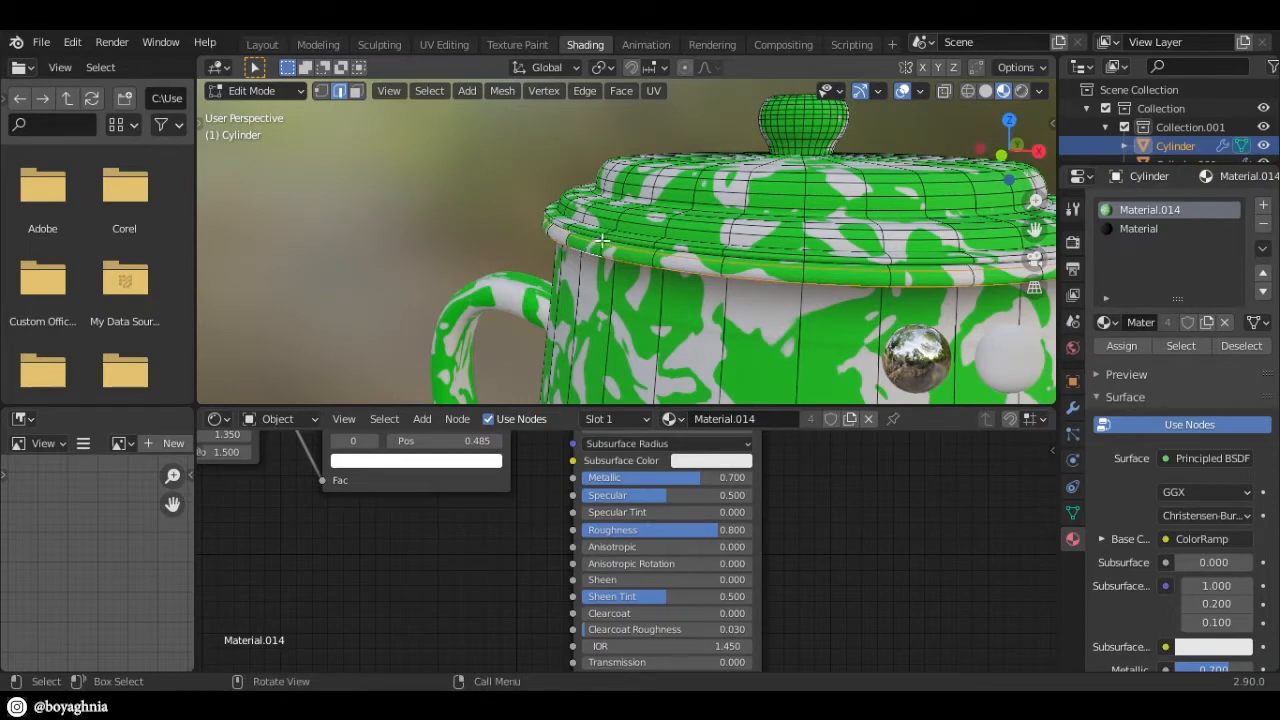
- Select the ring of faces around the lid's lower rim in face mode and assign the black material to it
key("3")
scroll(586, 250, "up", 1)
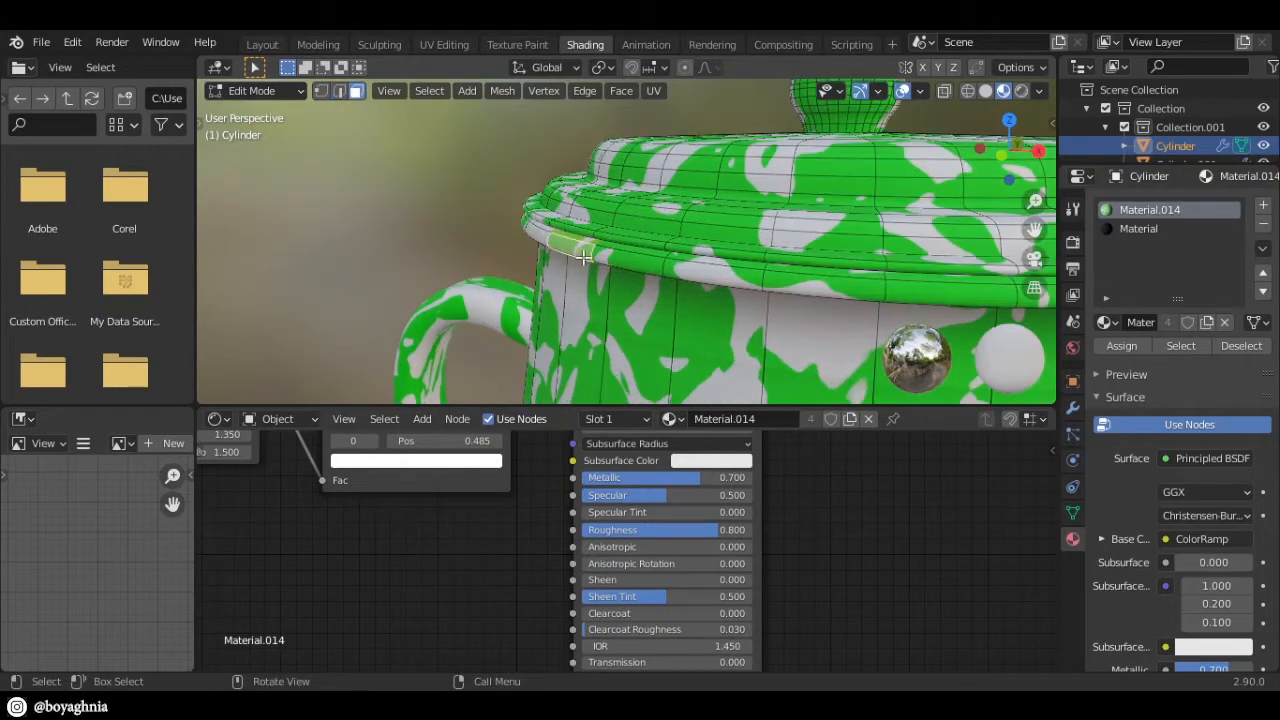
scroll(586, 251, "up", 2)
left_click(586, 262)
left_click(572, 261, "alt")
left_click(1140, 228)
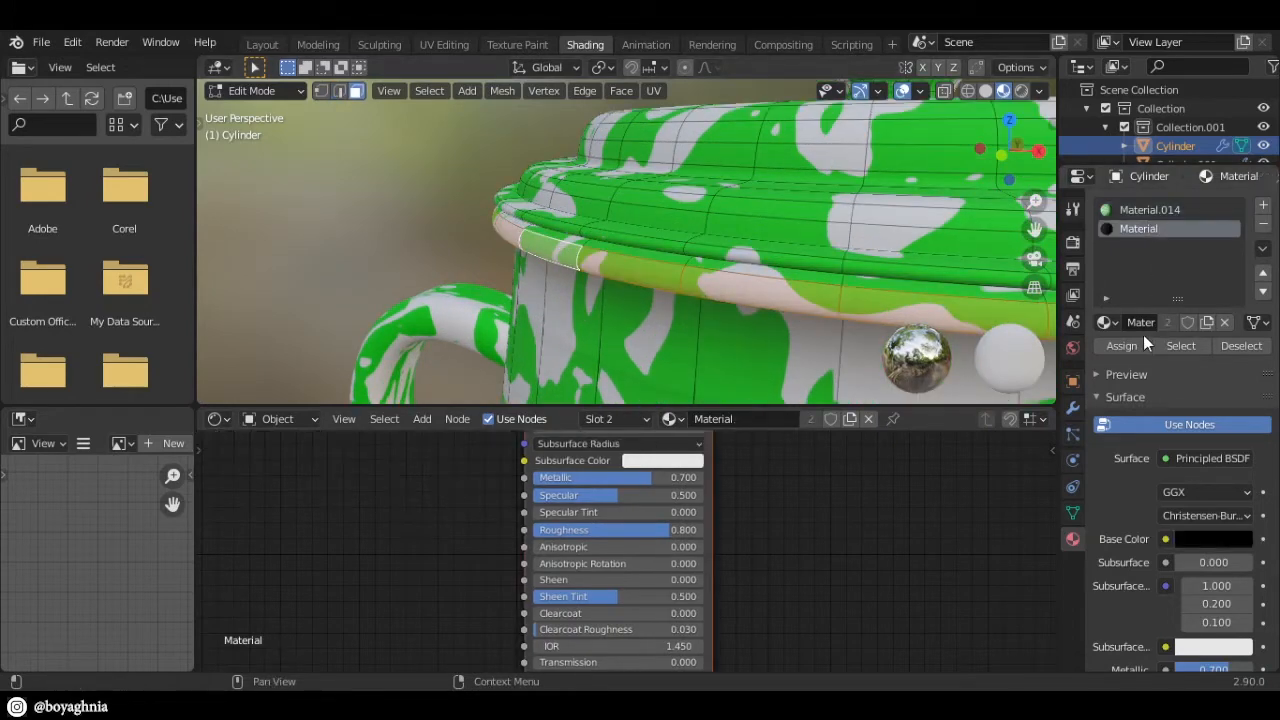
left_click(1130, 344)
- Assign the black material to the thin ring of faces directly above the black band on the lid
left_click(620, 255)
left_click(568, 240, "alt")
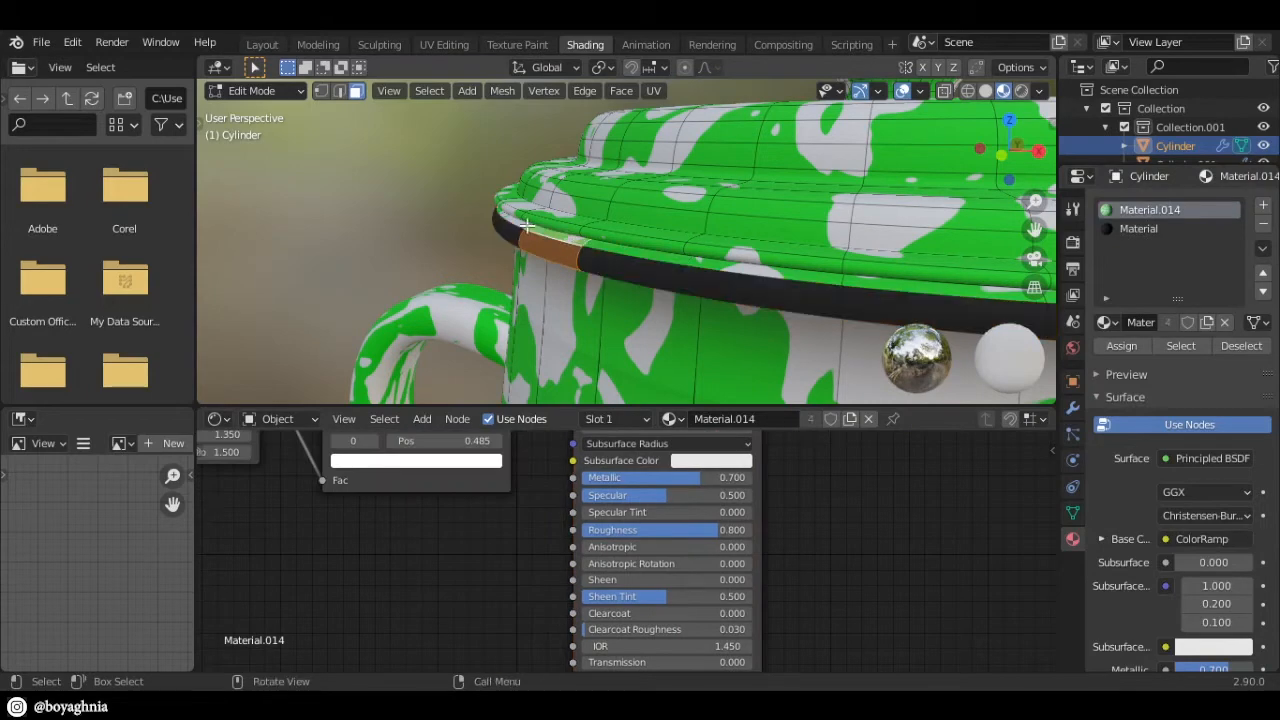
left_click(1140, 228)
left_click(1121, 345)
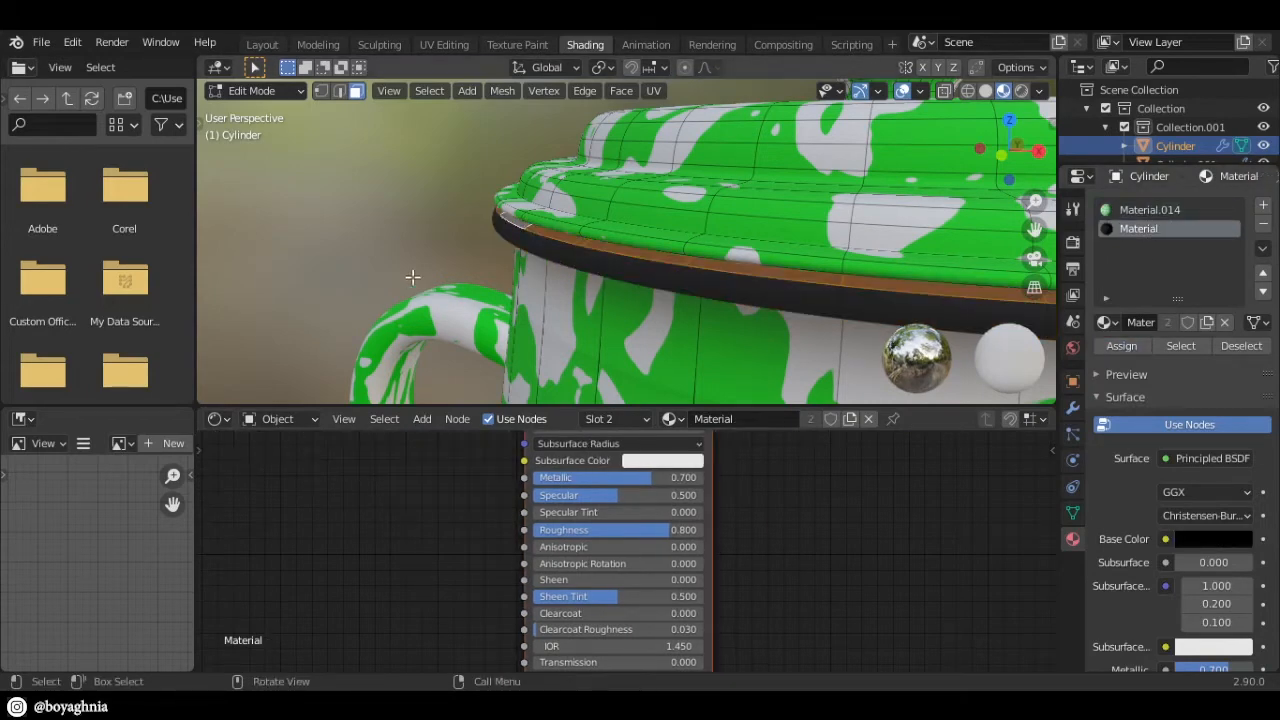
- Assign the black material to the ring of faces on the underside of the lid's rim and return to Object Mode
middle_click_drag(775, 185, 660, 190)
left_click(503, 150, "alt")
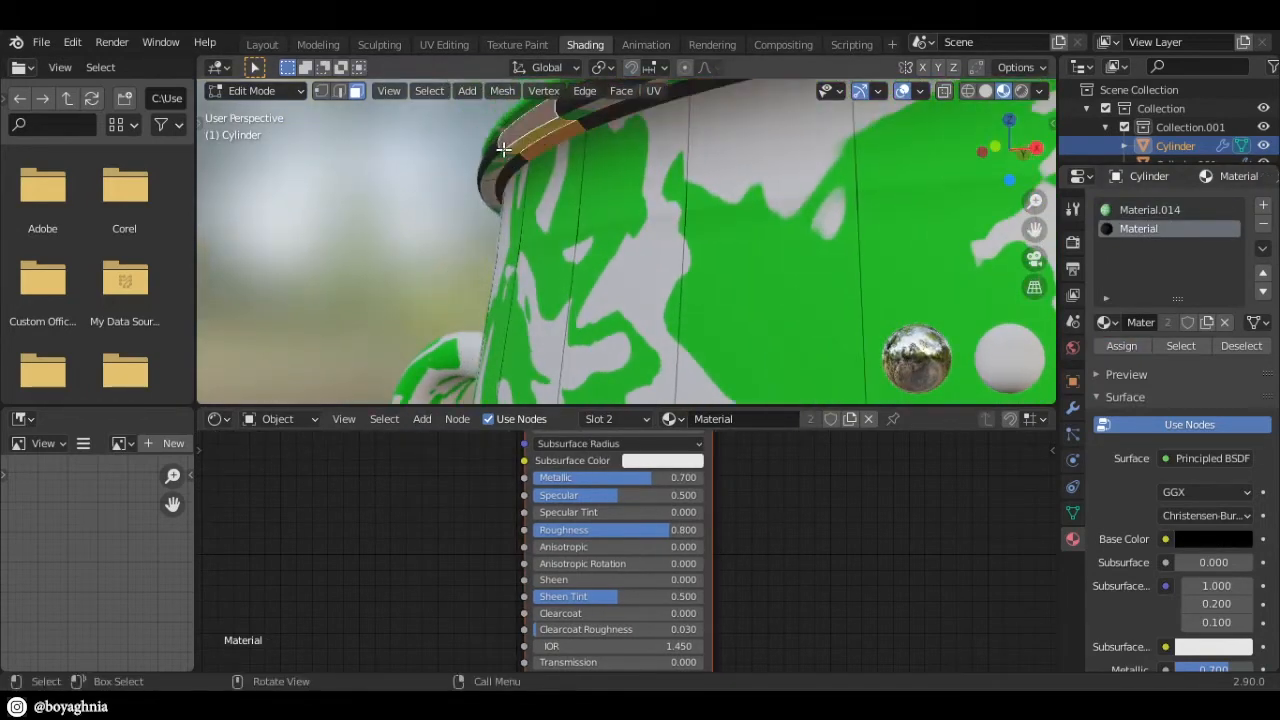
left_click(1138, 228)
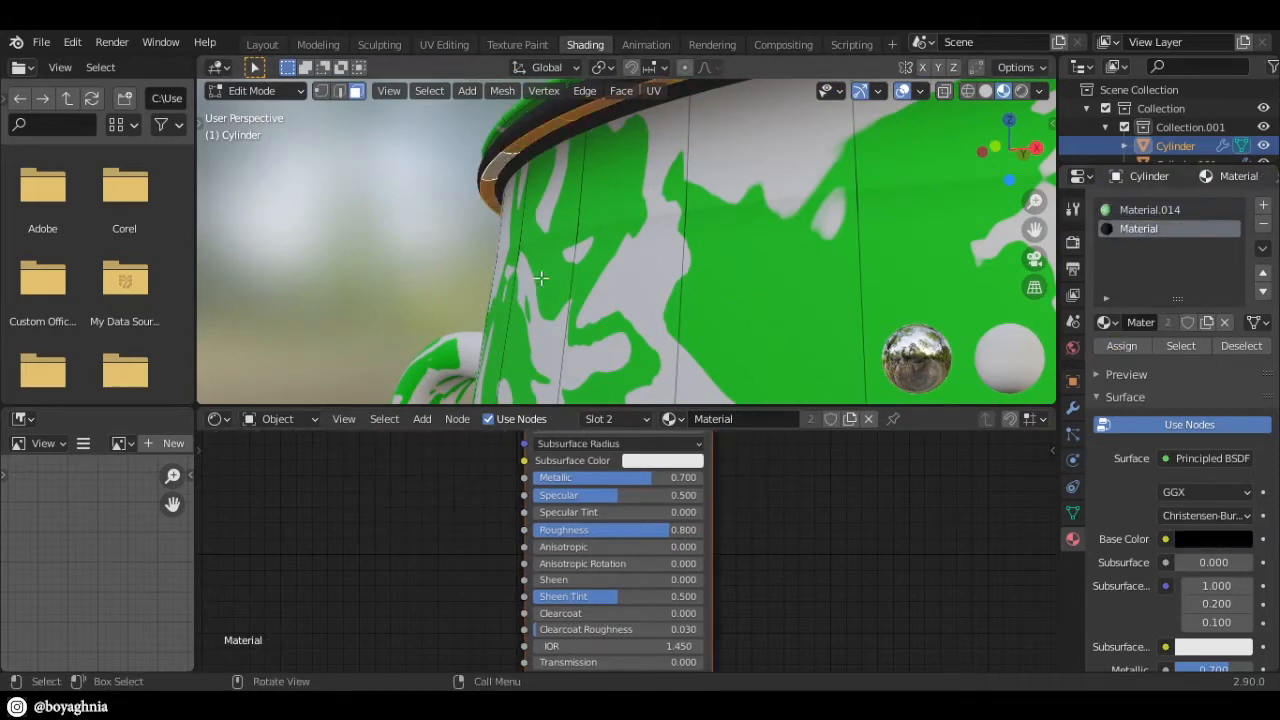
left_click(1121, 345)
middle_click_drag(560, 200, 624, 198)
key("Tab")
scroll(763, 236, "down", 8)
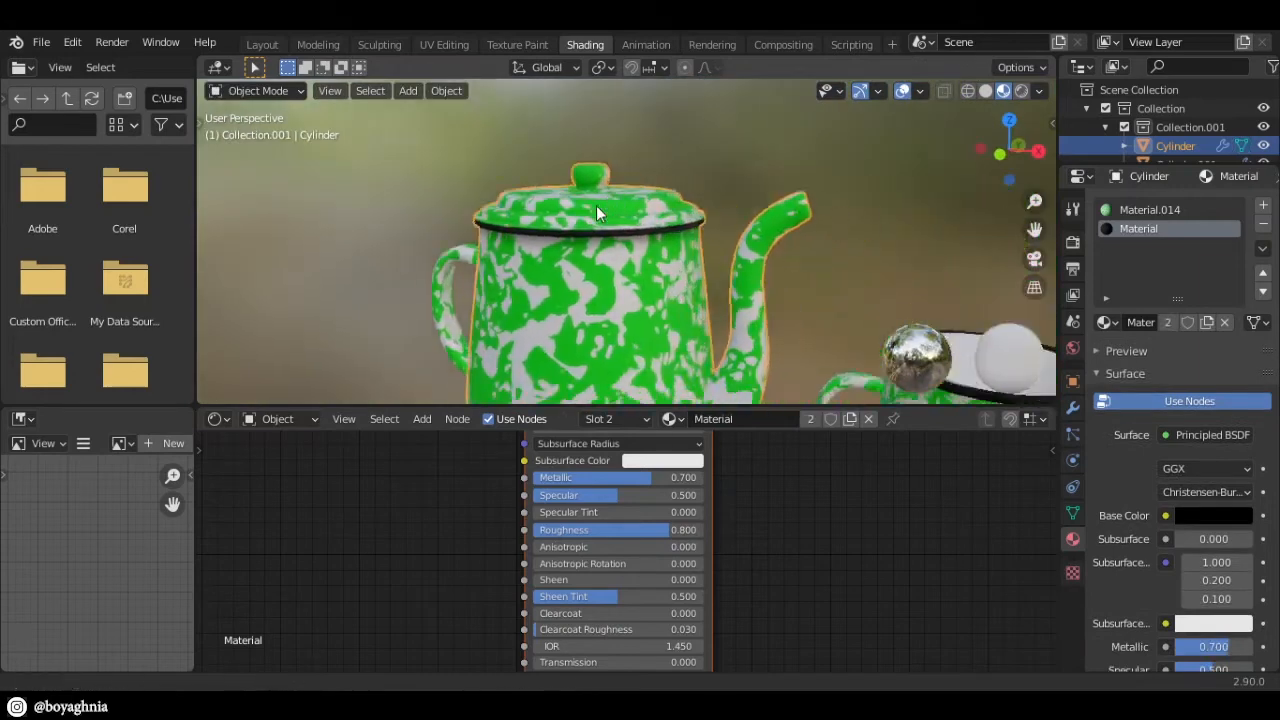
- Switch to the Layout workspace and set the render engine to Cycles
middle_click_drag(711, 212, 805, 160)
left_click(266, 46)
scroll(680, 260, "up", 4)
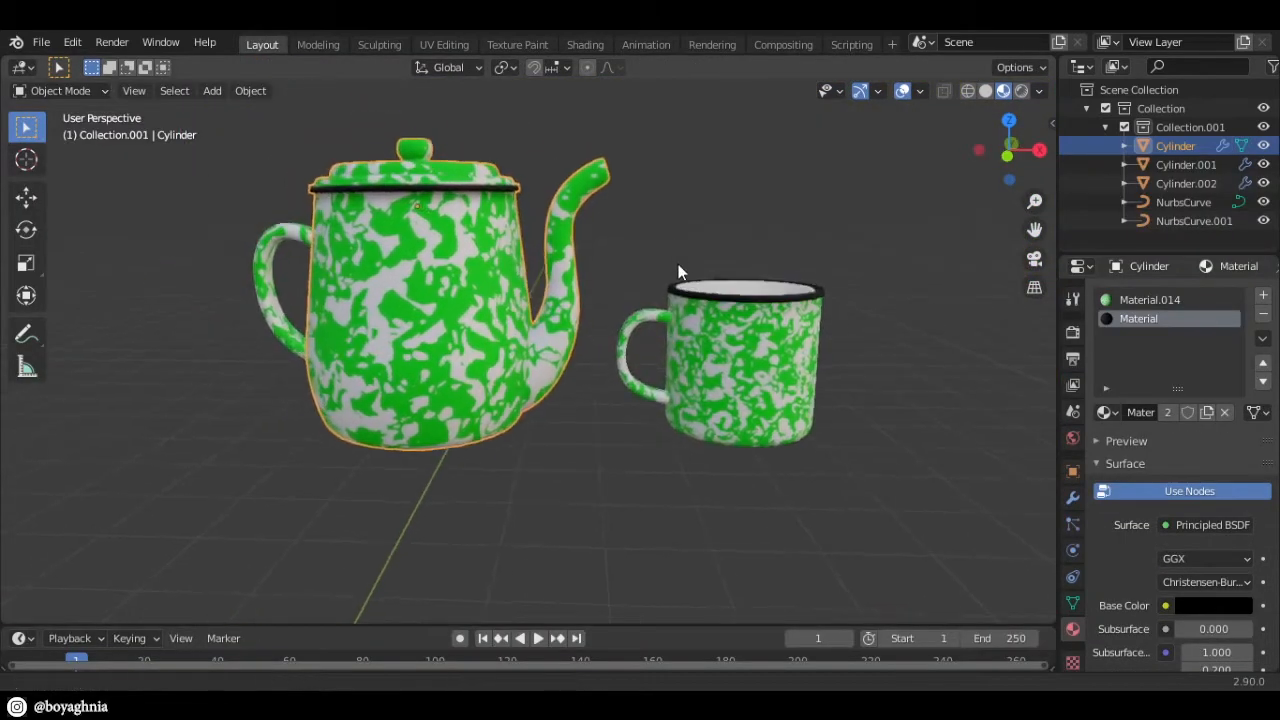
left_click(1073, 332)
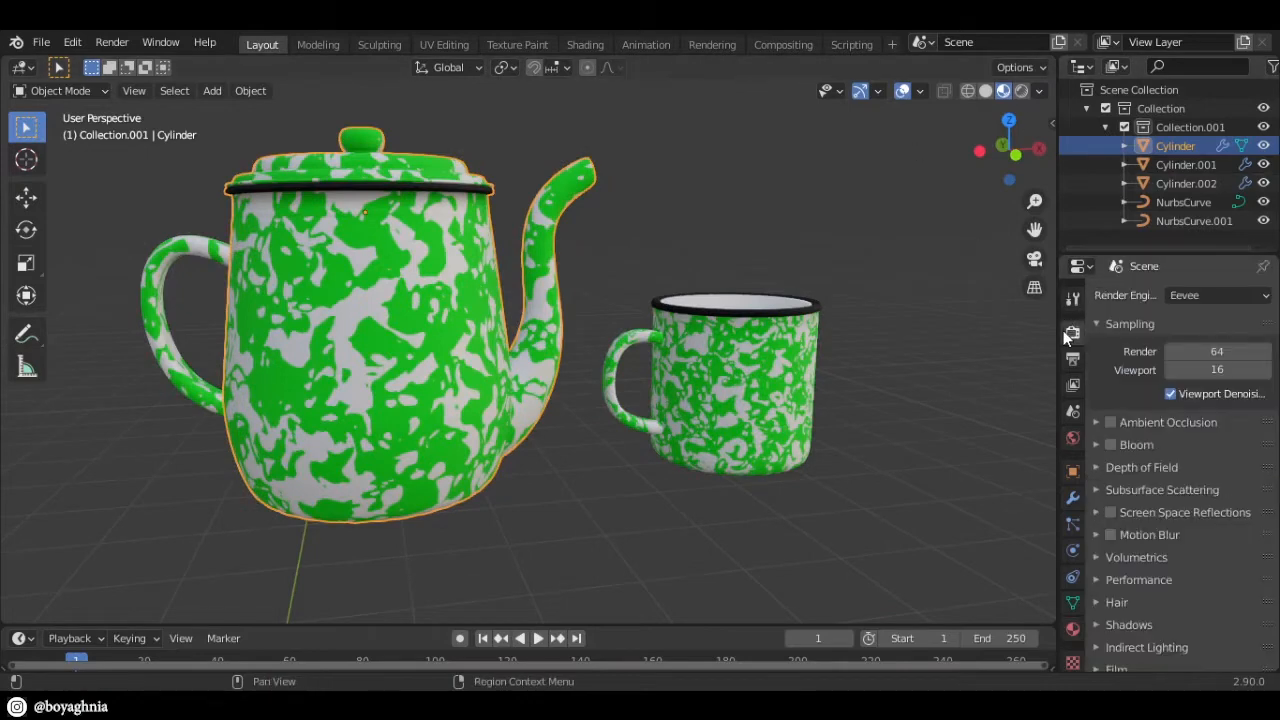
left_click(1212, 295)
left_click(1196, 357)
- Enable denoising for both render and viewport, using OpenImageDenoise for each
left_click(1106, 511)
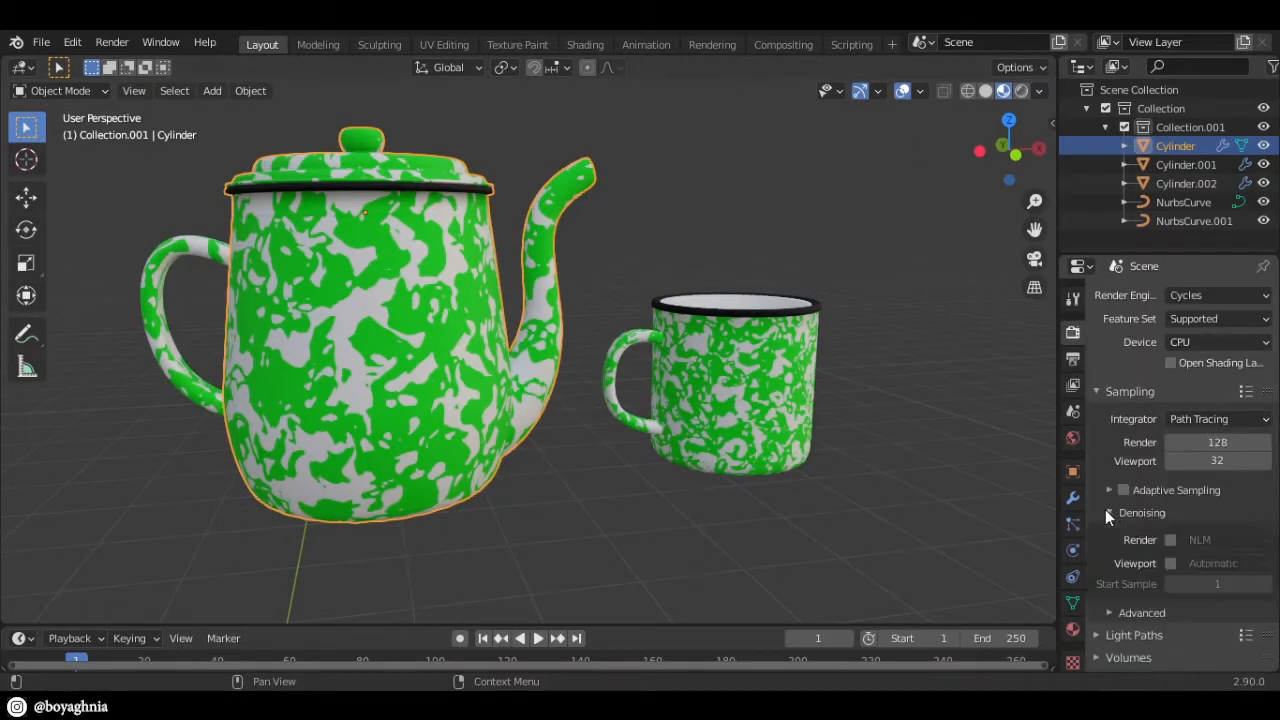
left_click(1106, 512)
left_click(1106, 512)
left_click(1170, 563)
left_click(1226, 540)
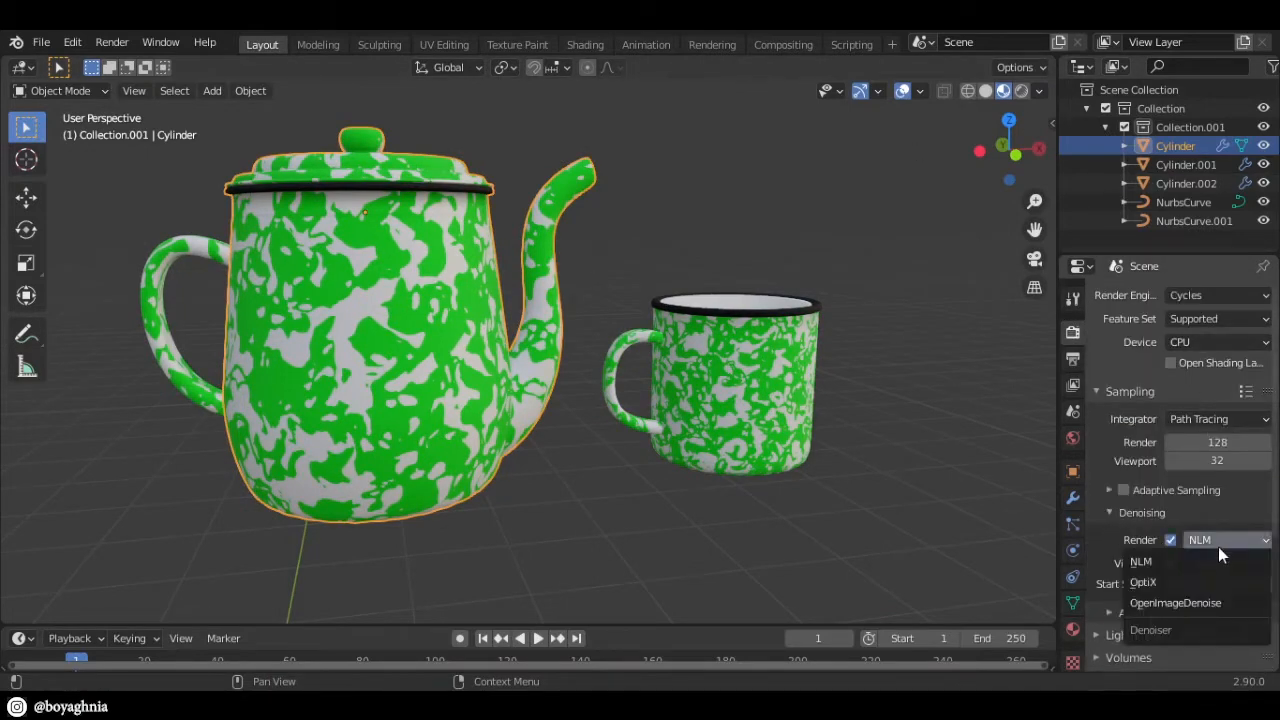
left_click(1215, 603)
left_click(1226, 563)
left_click(1195, 615)
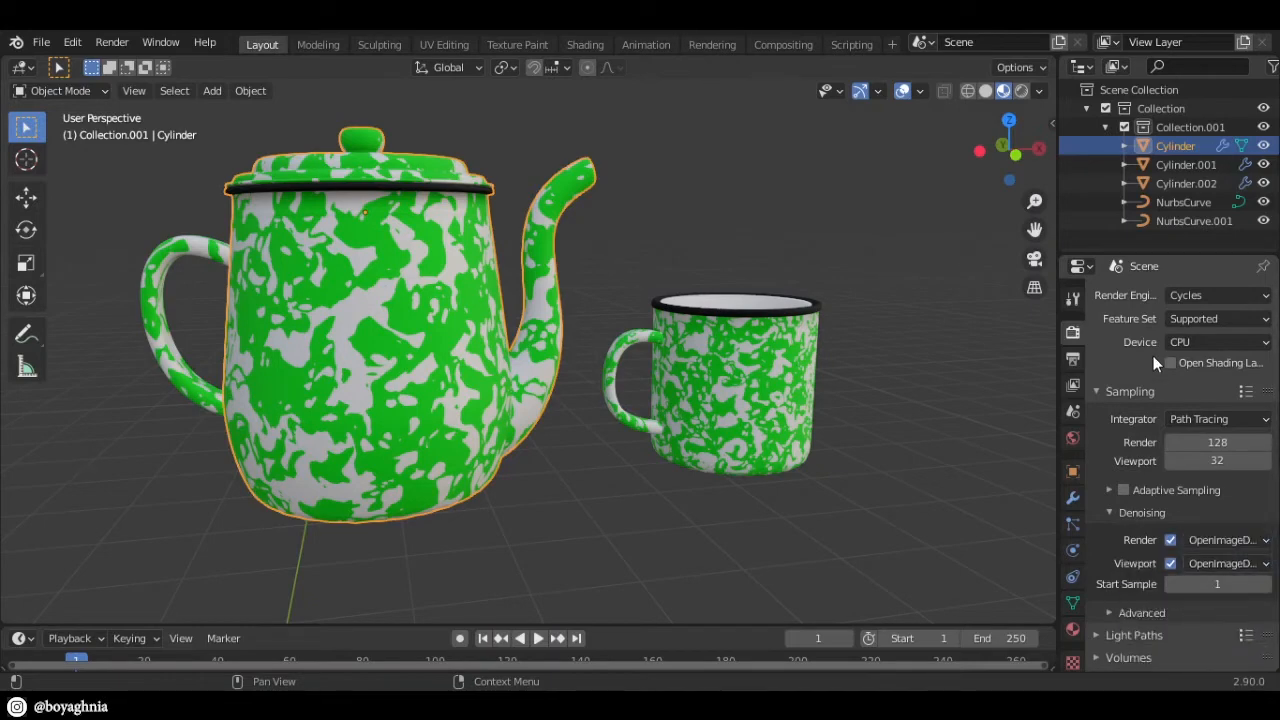
- Switch the viewport to rendered shading and open the World settings
left_click(1021, 90)
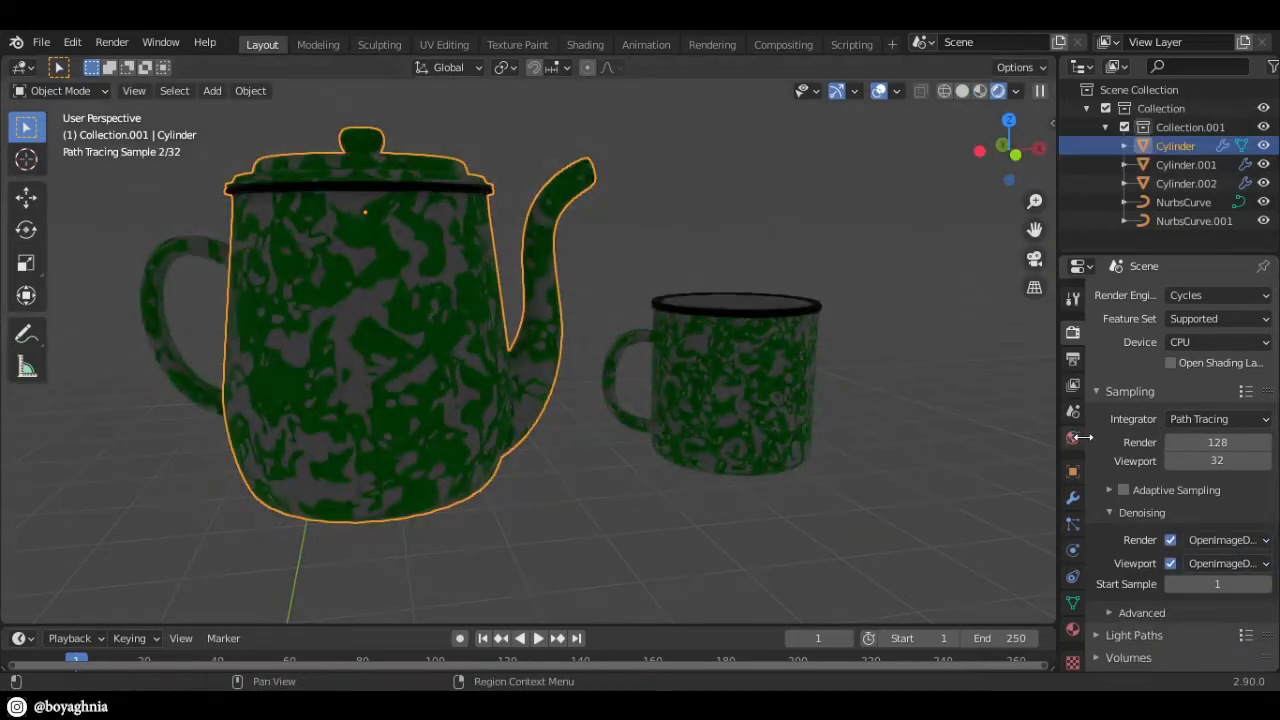
left_click(1073, 437)
left_click(1163, 373)
- Append World.002 from kopisop.blend and set it as the scene's world
left_click(41, 42)
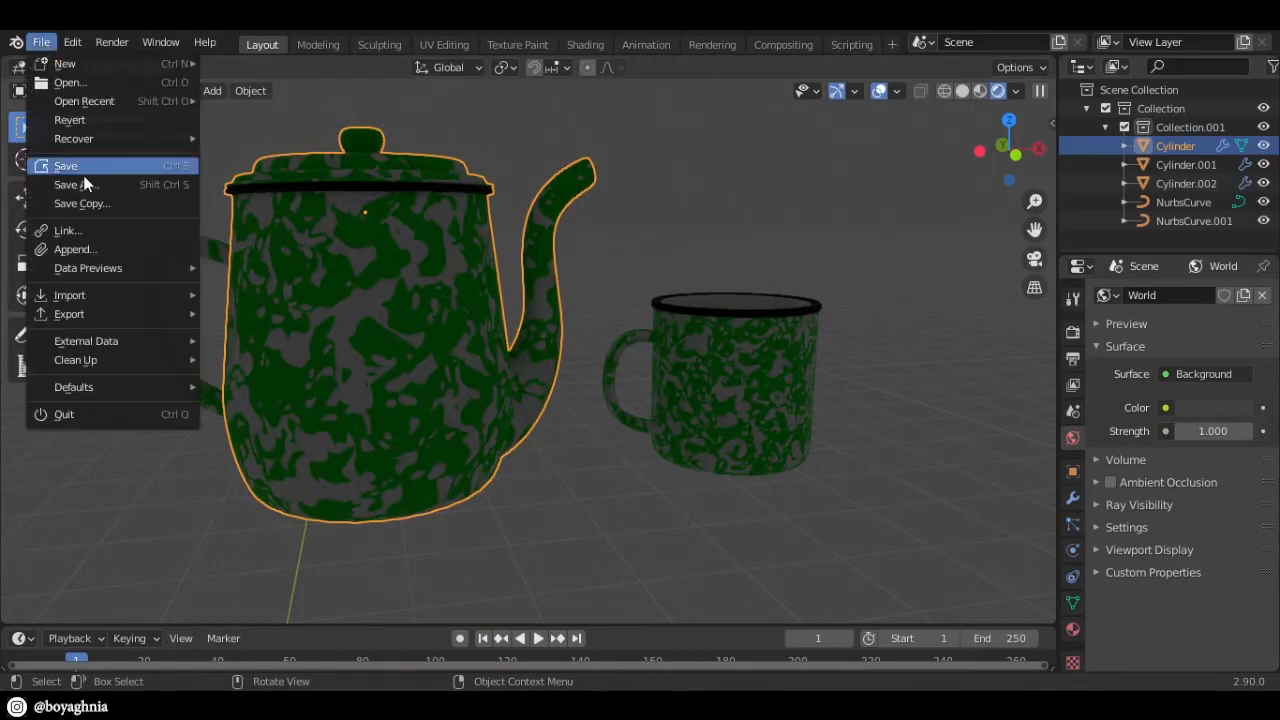
left_click(72, 249)
scroll(560, 277, "down", 5)
double_click(757, 340)
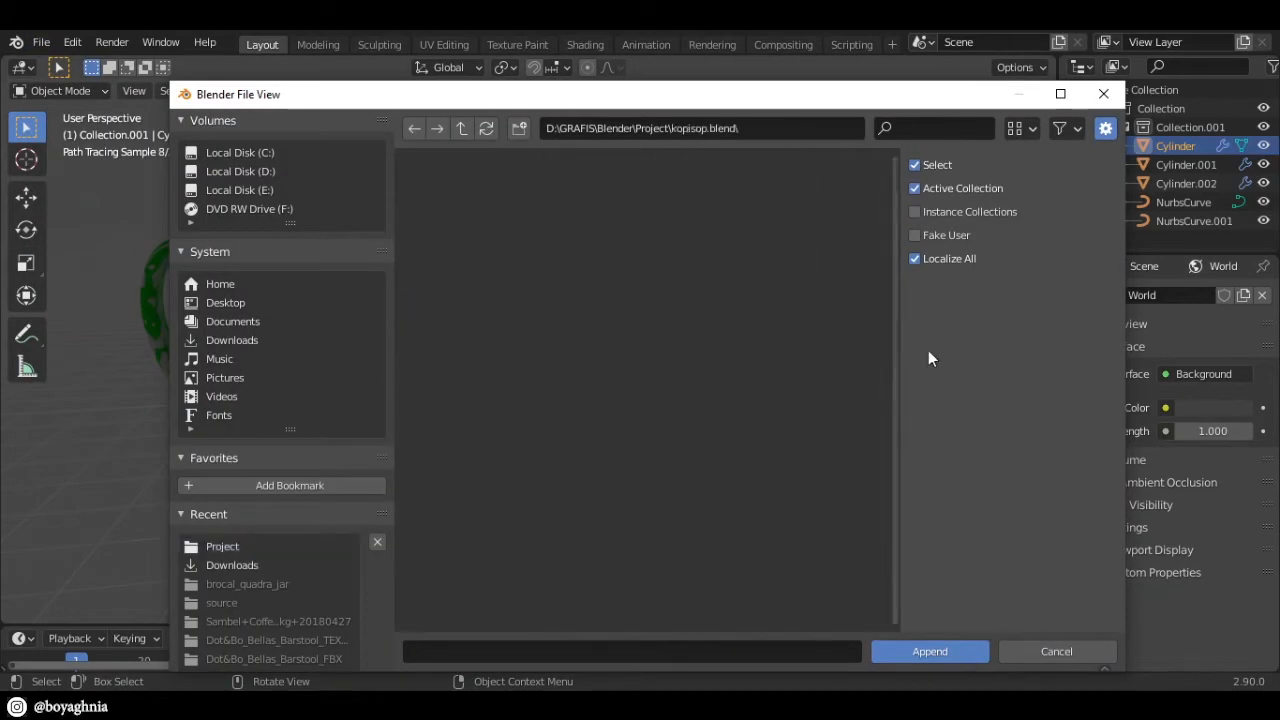
left_click(482, 518)
scroll(653, 432, "down", 4)
double_click(633, 530)
left_click(480, 240)
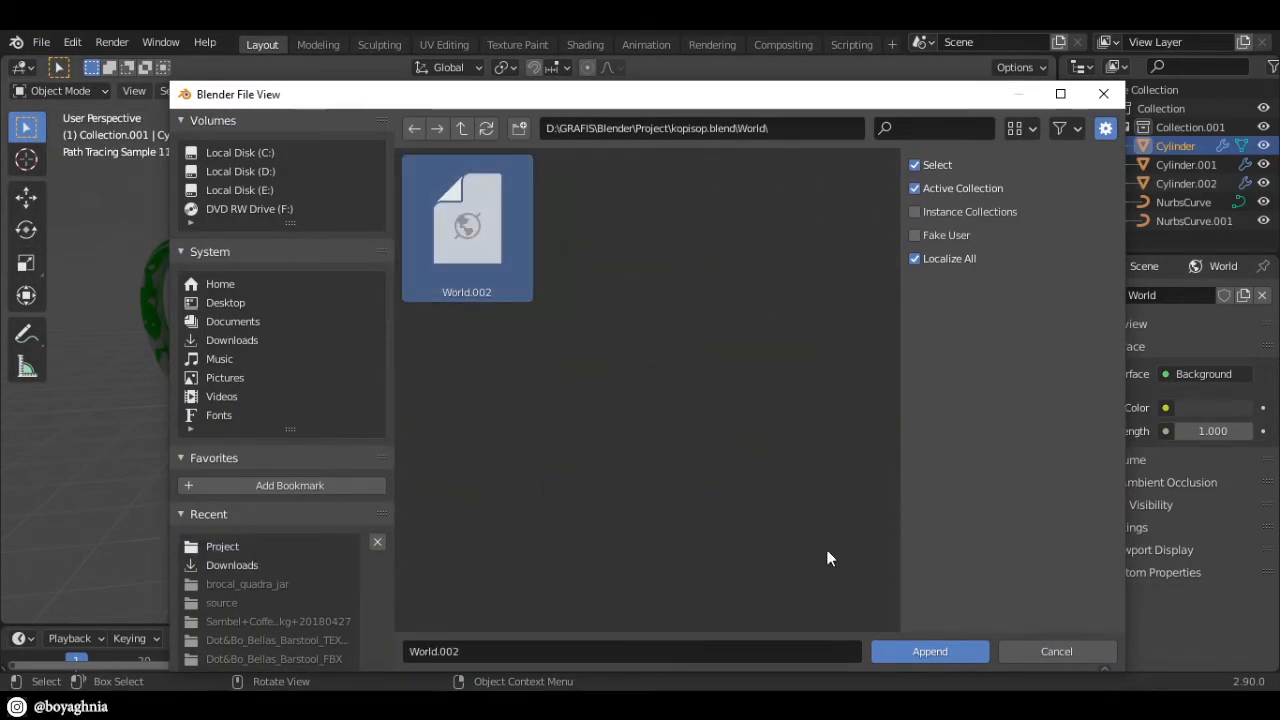
left_click(929, 651)
left_click(1107, 295)
left_click(905, 340)
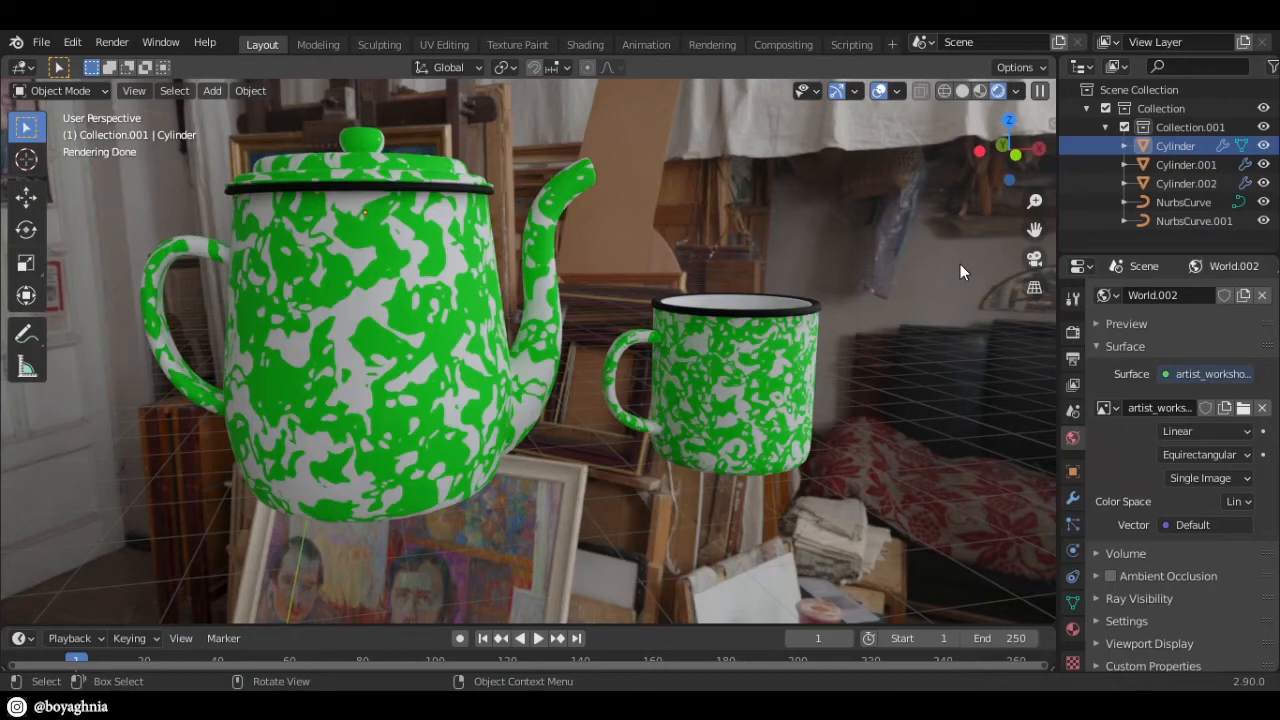
- Return the viewport to Material Preview shading and view the mug's interior from above
left_click(979, 91)
middle_click_drag(947, 248, 936, 405)
middle_click_drag(857, 321, 730, 365, "shift")
scroll(690, 313, "up", 1)
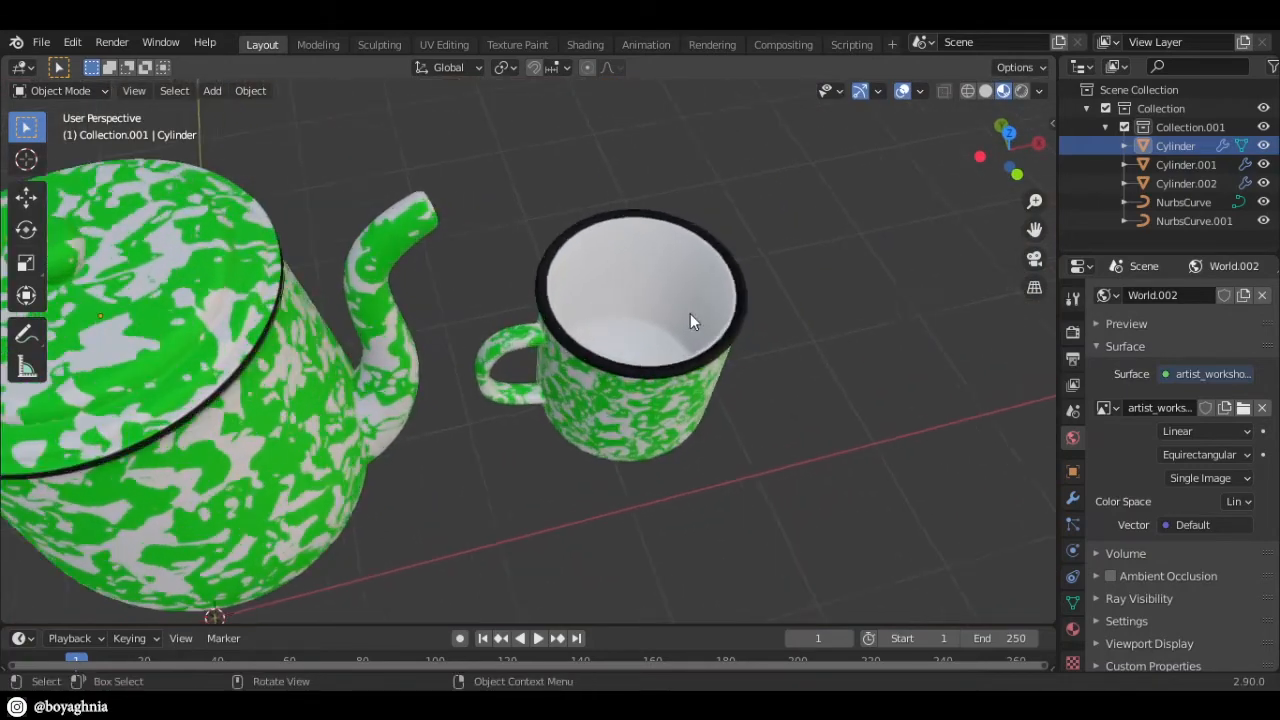
scroll(690, 322, "up", 1)
- Select the white inner liner of the mug and move it up along Z, out of the mug
left_click(666, 280)
left_click(650, 268)
left_click(631, 250)
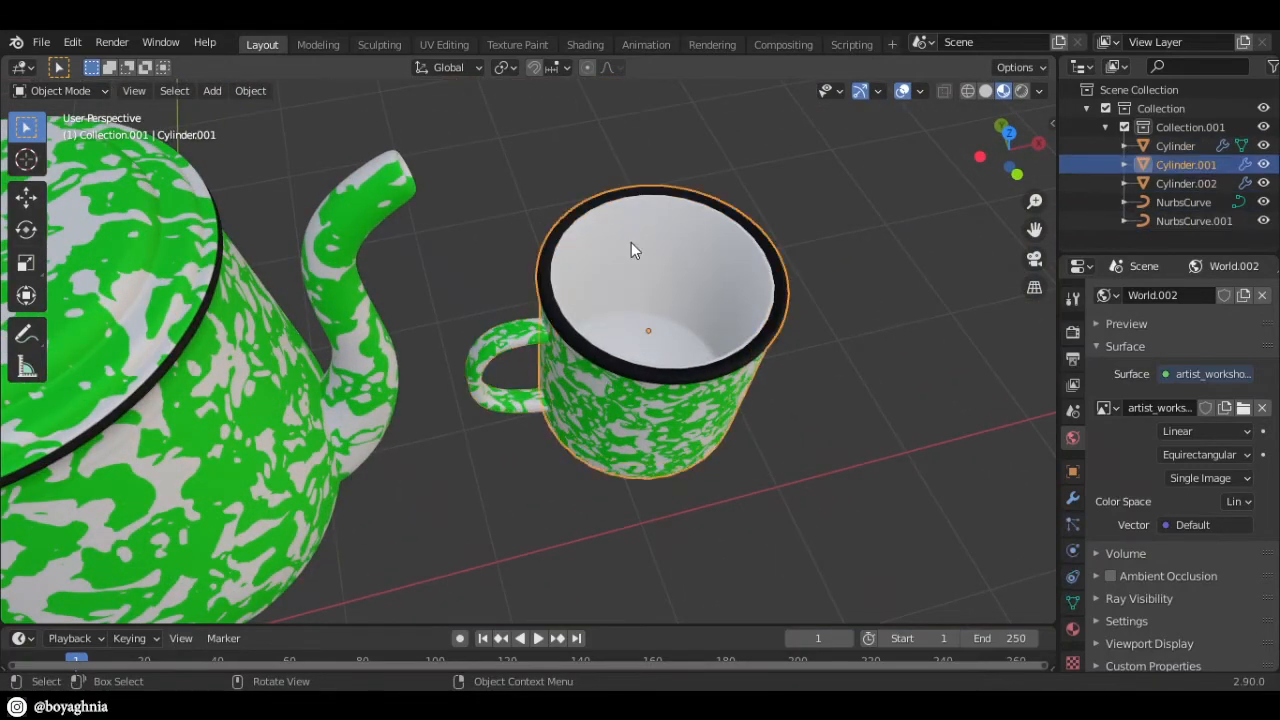
left_click(631, 240)
middle_click_drag(631, 239, 806, 331)
key("g")
key("z")
left_click(853, 228)
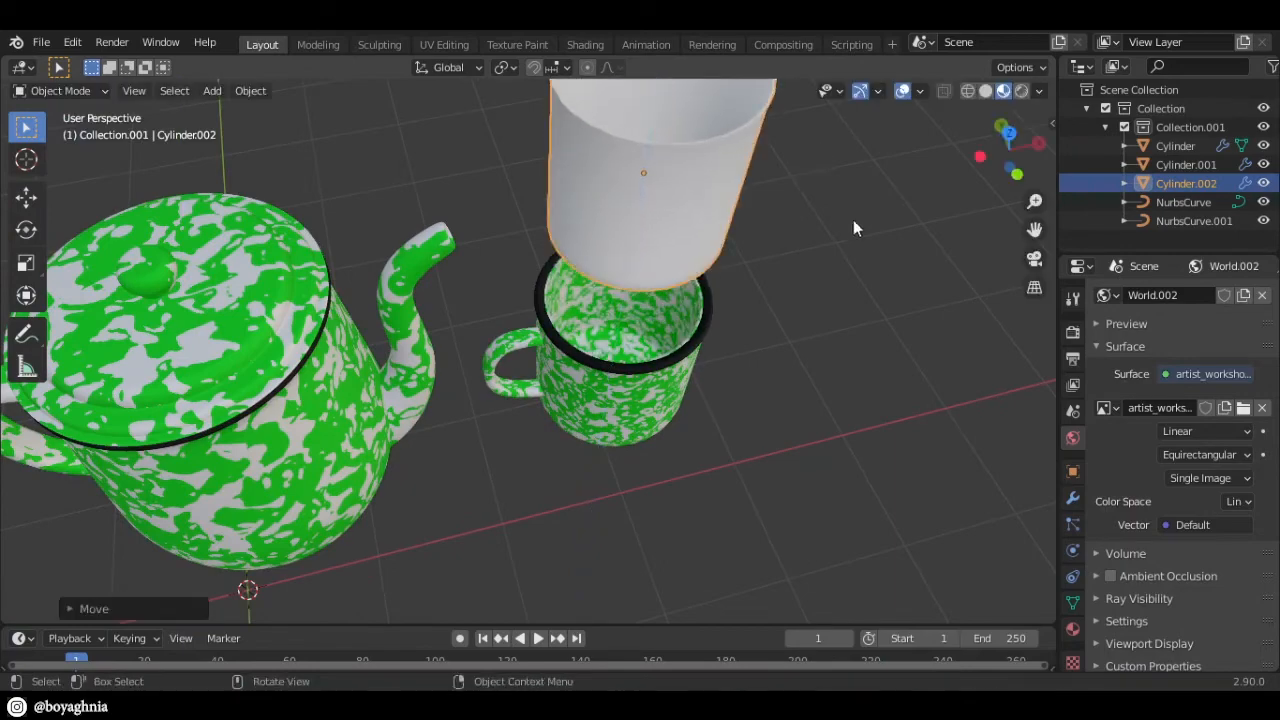
- Move the white liner 1.323 m down along Z, back into the mug, and deselect it
middle_click_drag(853, 228, 663, 217)
left_click(729, 371)
left_click(663, 217)
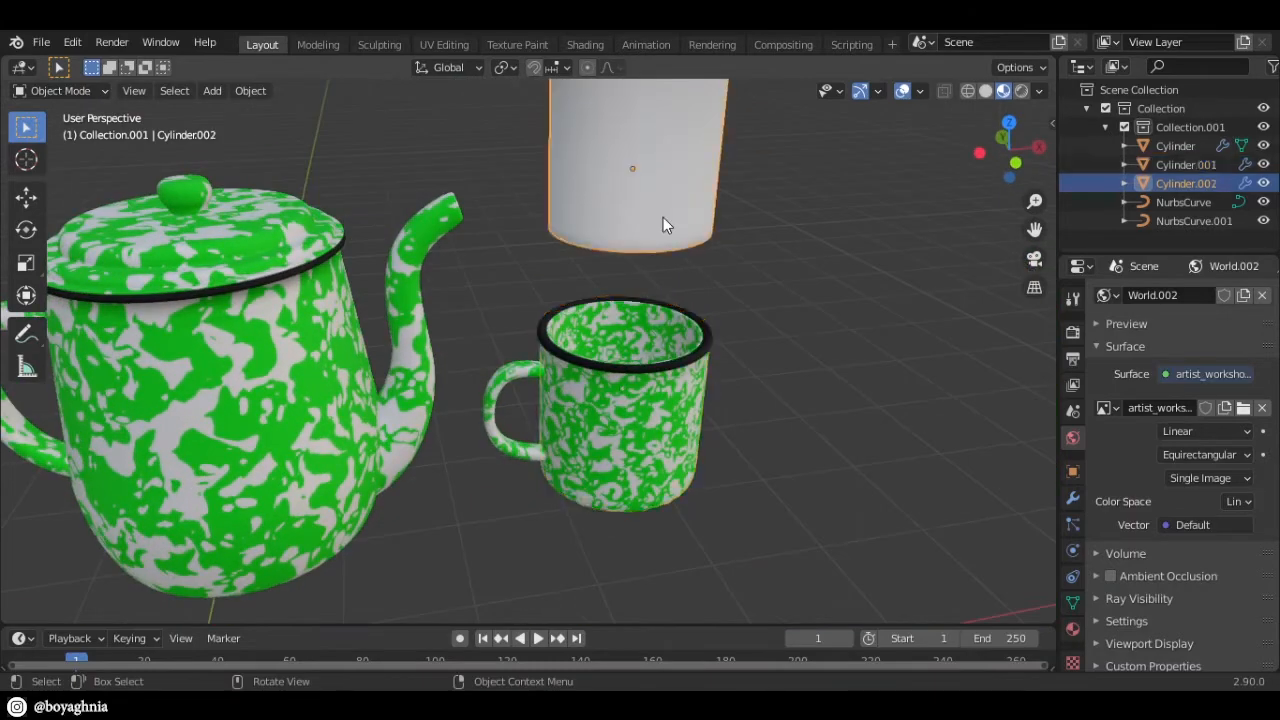
key("g")
key("z")
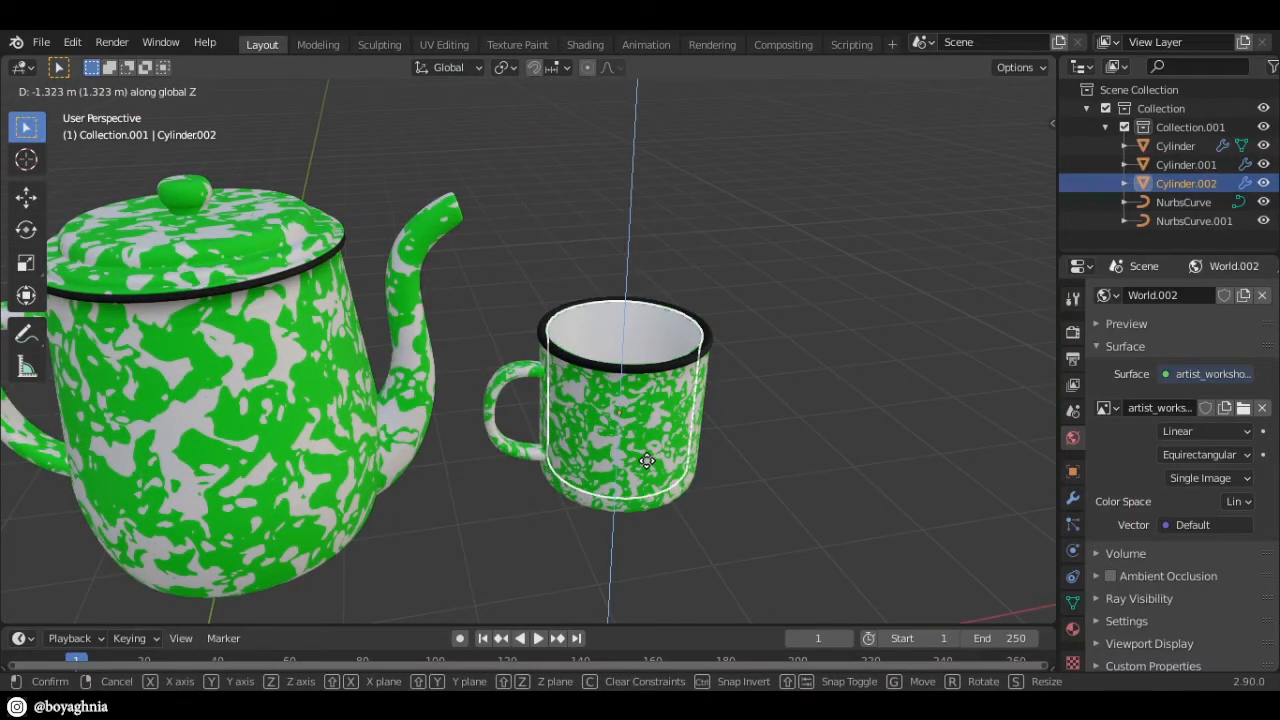
left_click(646, 463)
left_click(770, 343)
- Fine-tune the white liner's height along Z inside the mug and check the mug from above and from a low angle
middle_click_drag(770, 343, 574, 322)
scroll(578, 330, "up", 6)
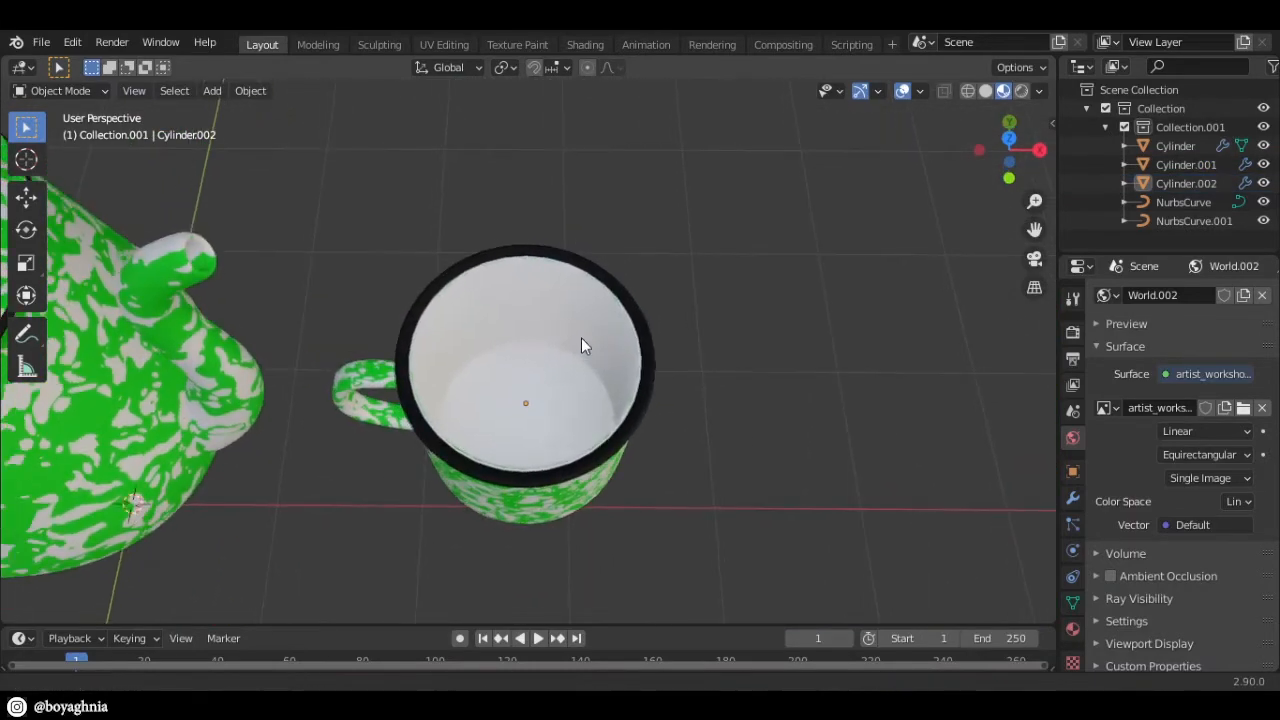
left_click(506, 289)
key("g")
key("z")
left_click(505, 289)
left_click(766, 386)
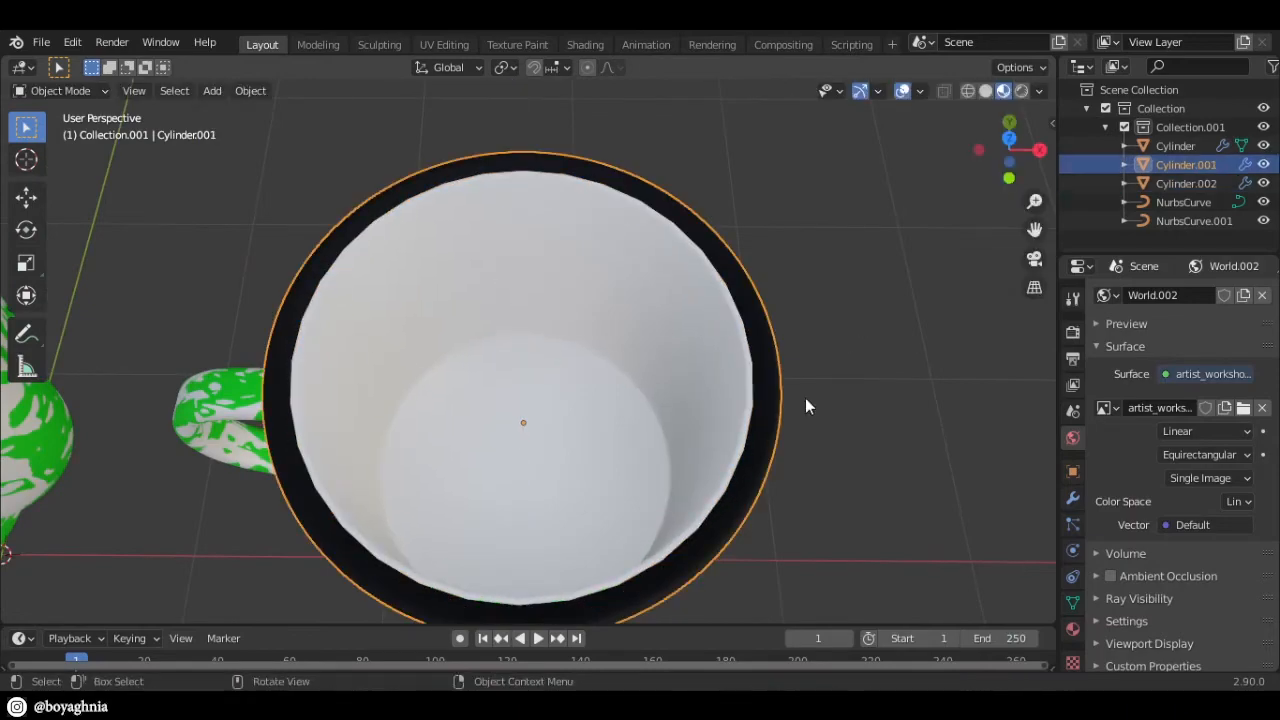
left_click(805, 398)
middle_click_drag(805, 398, 790, 330)
scroll(765, 417, "down", 4)
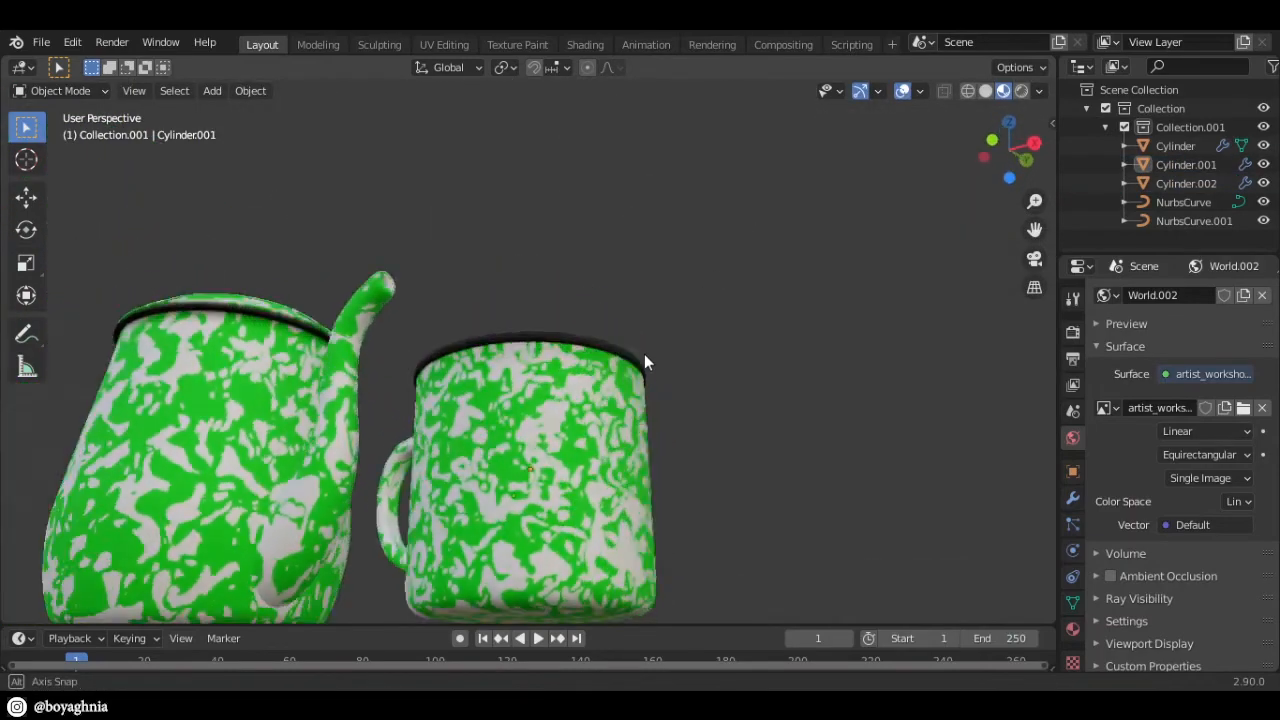